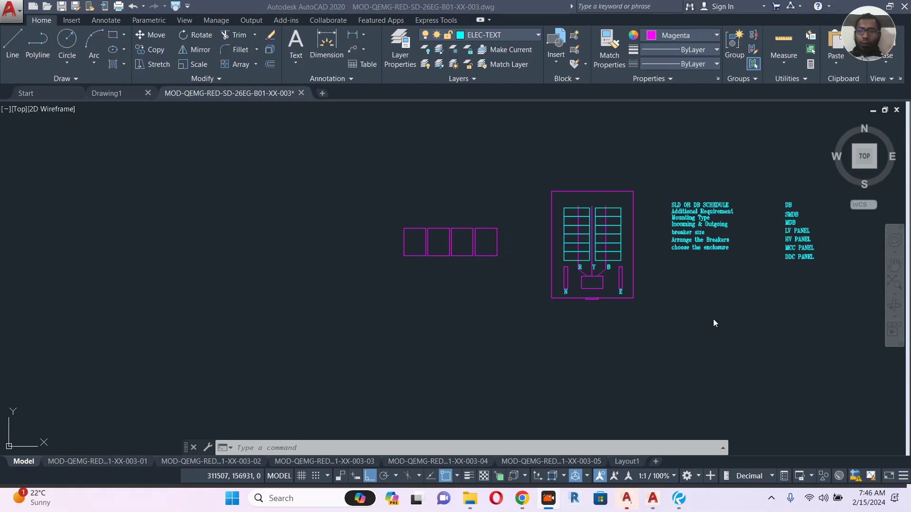
Examine the list of panel types, from DB and SMDB through MCC PANEL and DDC PANEL
middle_drag(738, 325, 673, 327)
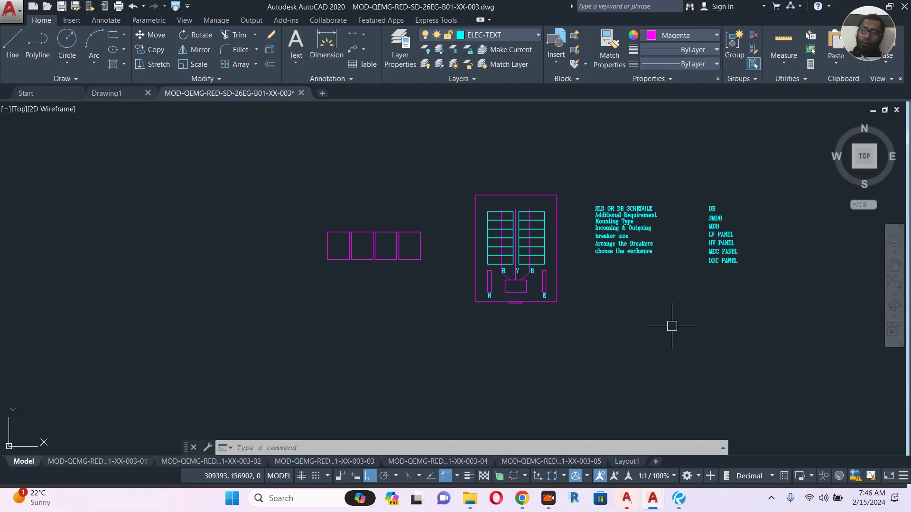
mouse_move(718, 311)
middle_down()
mouse_move(700, 329)
mouse_move(608, 340)
middle_up()
scroll(637, 270, up, 5)
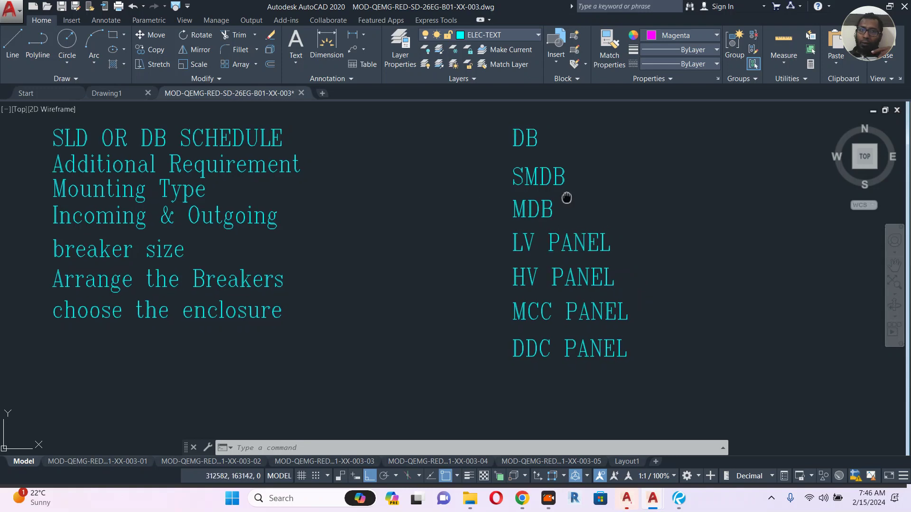
scroll(565, 197, up, 1)
scroll(597, 204, down, 1)
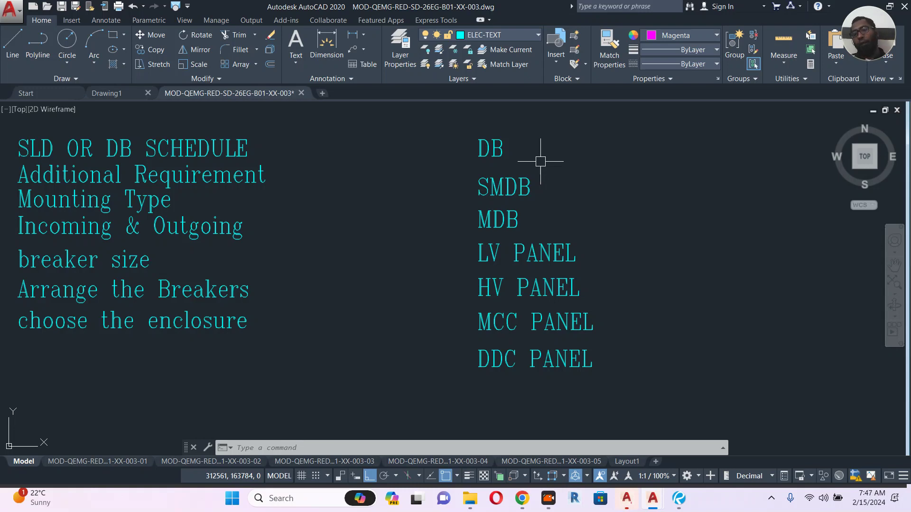
middle_drag(571, 204, 555, 208)
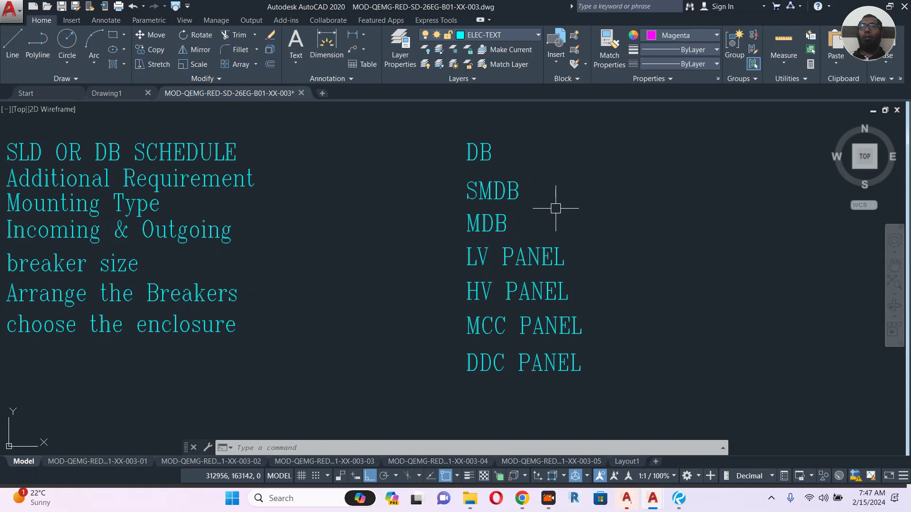
Find the SMB-B01-B2 schematic diagram and examine its busbar rating notes and incoming breaker arrangement
scroll(555, 208, down, 2)
scroll(573, 202, down, 4)
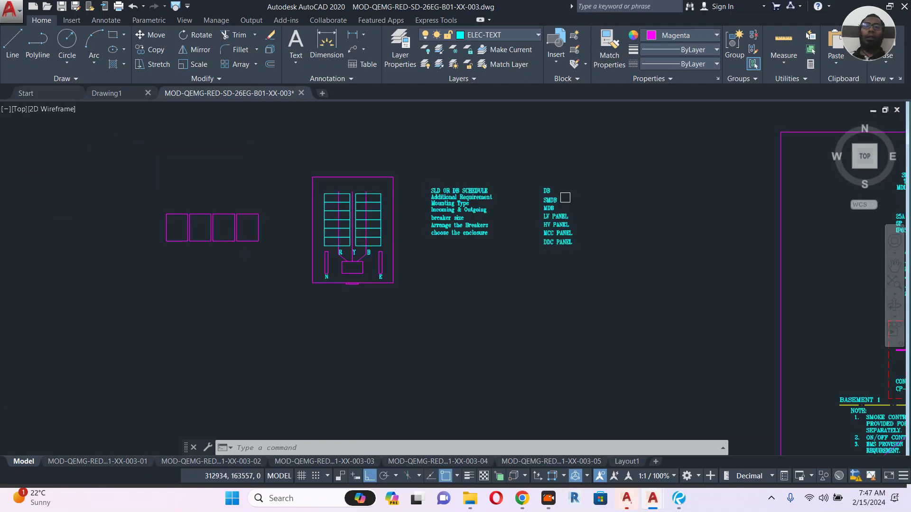
mouse_move(628, 240)
middle_down()
mouse_move(594, 240)
mouse_move(530, 159)
middle_up()
scroll(555, 182, down, 5)
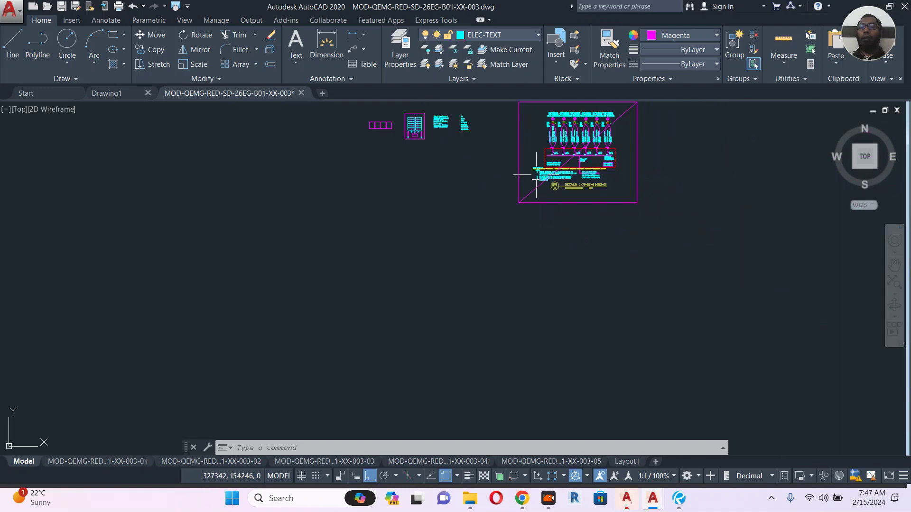
scroll(352, 383, up, 6)
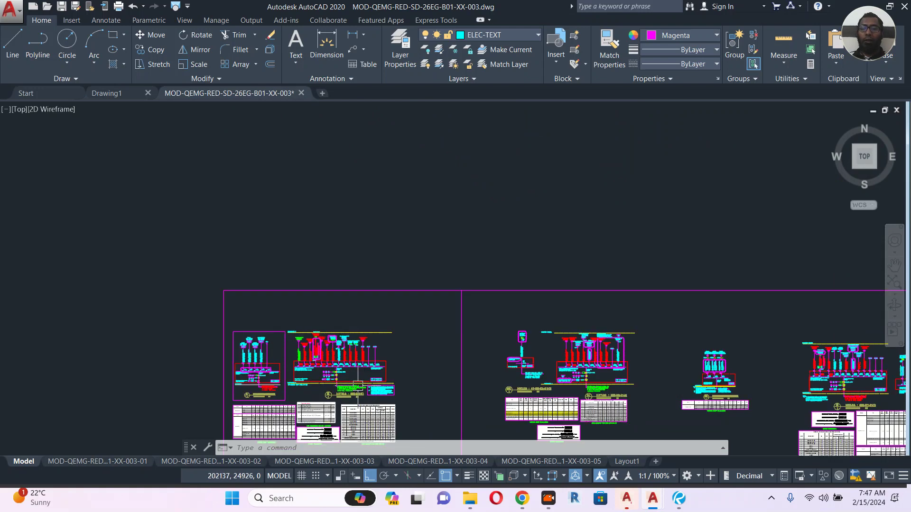
mouse_move(353, 335)
middle_down()
mouse_move(376, 315)
mouse_move(533, 317)
mouse_move(557, 330)
middle_up()
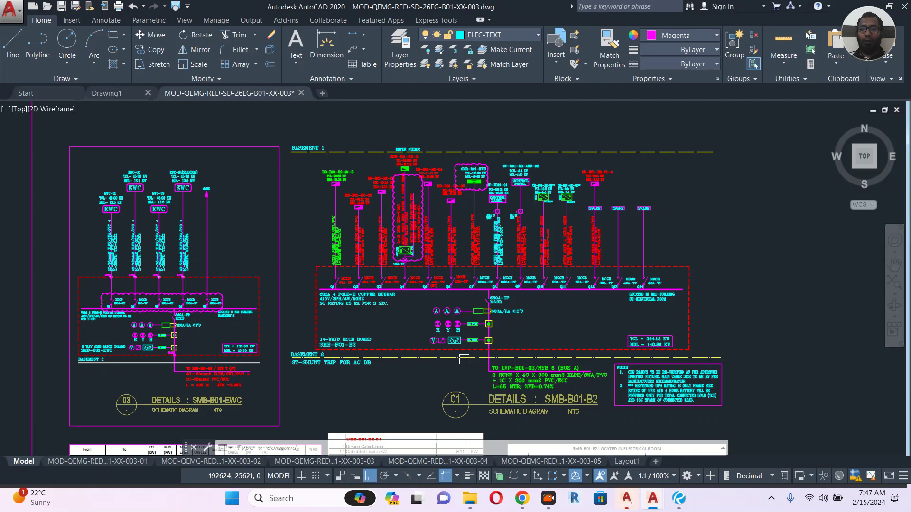
scroll(466, 358, up, 4)
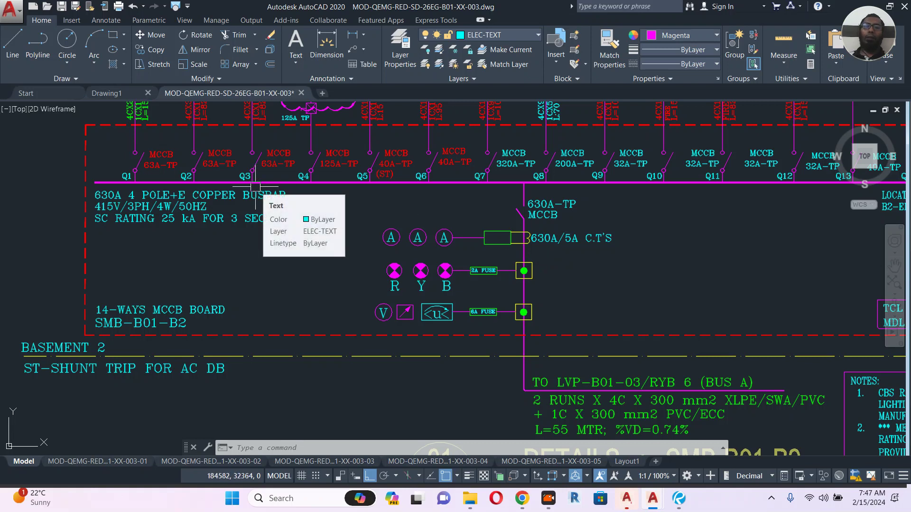
middle_drag(266, 204, 275, 235)
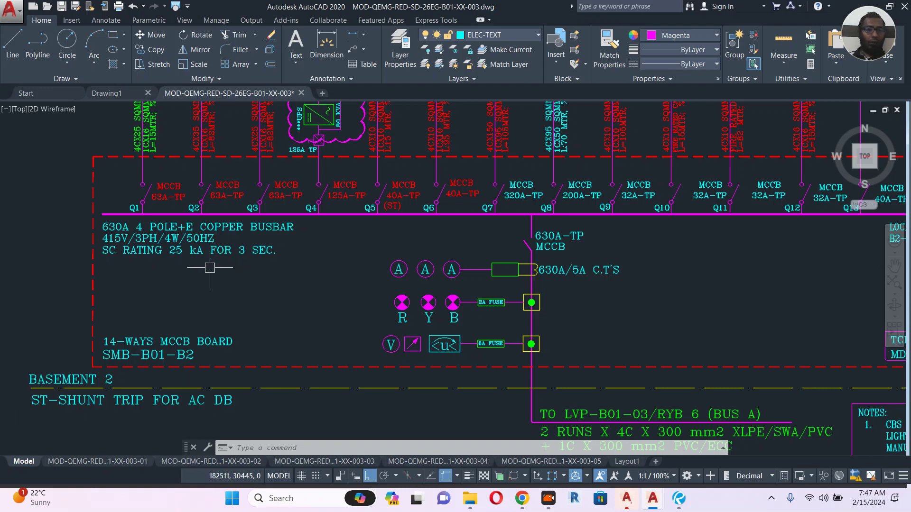
scroll(212, 268, up, 2)
scroll(220, 280, down, 5)
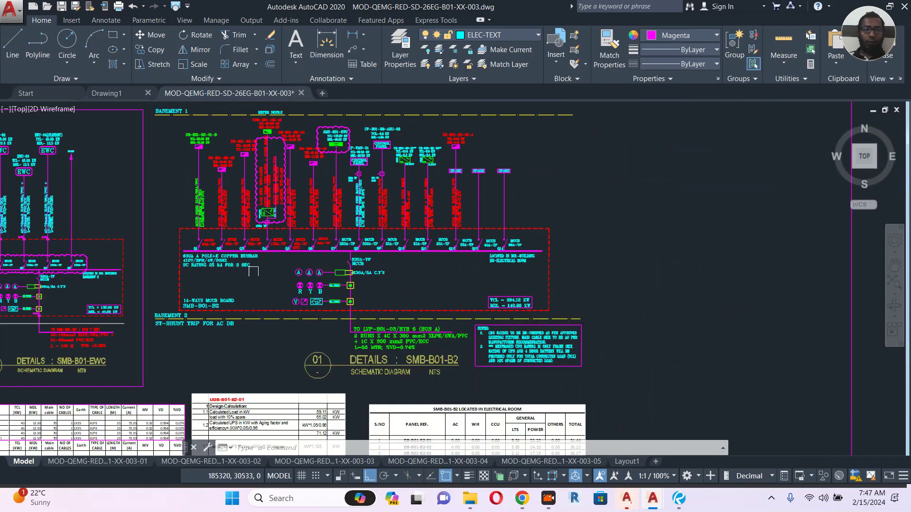
Examine the outgoing MCCB ratings along the busbar of the SMB-B01-B2 schematic, starting from circuit Q1
scroll(262, 265, up, 1)
scroll(284, 252, up, 2)
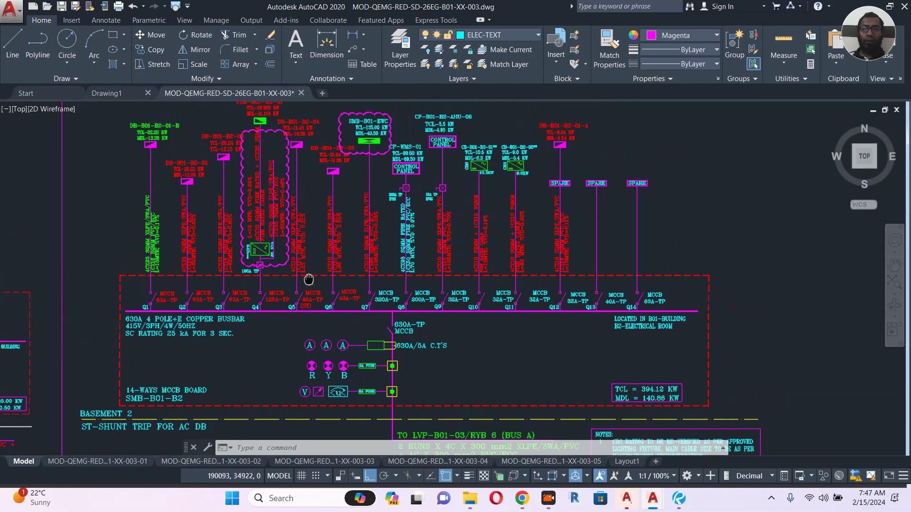
scroll(207, 304, up, 1)
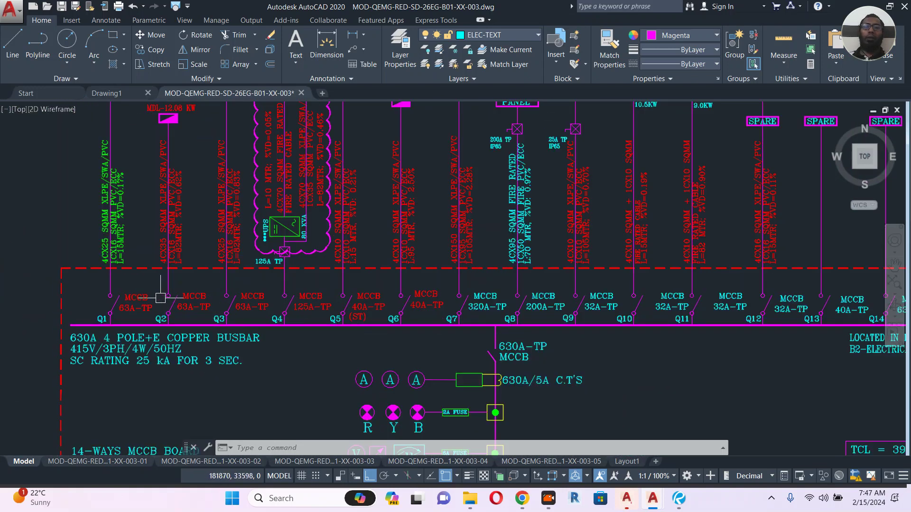
scroll(155, 309, up, 4)
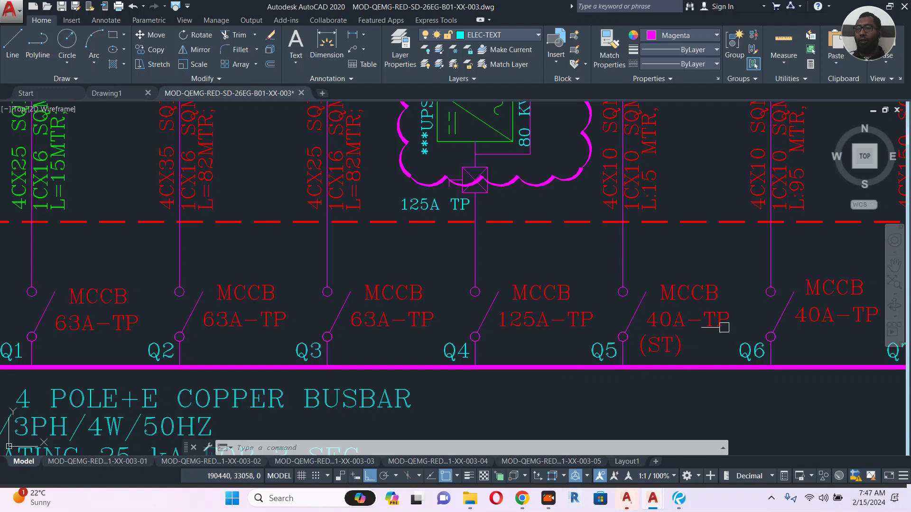
middle_drag(641, 319, 528, 299)
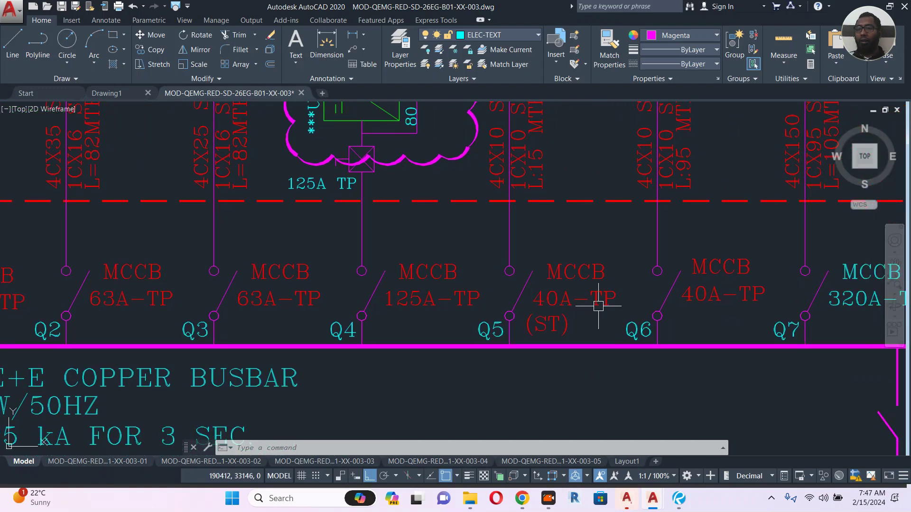
Return to the panel design checklist and read its items from SLD OR DB SCHEDULE down to choosing the enclosure
scroll(596, 301, down, 8)
scroll(586, 303, down, 3)
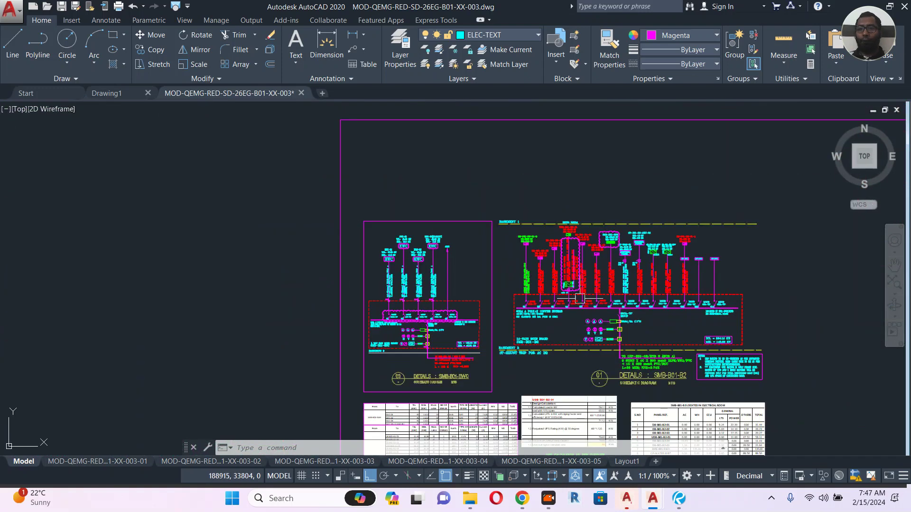
scroll(530, 224, down, 5)
middle_drag(530, 223, 429, 384)
scroll(655, 250, up, 3)
scroll(674, 218, up, 10)
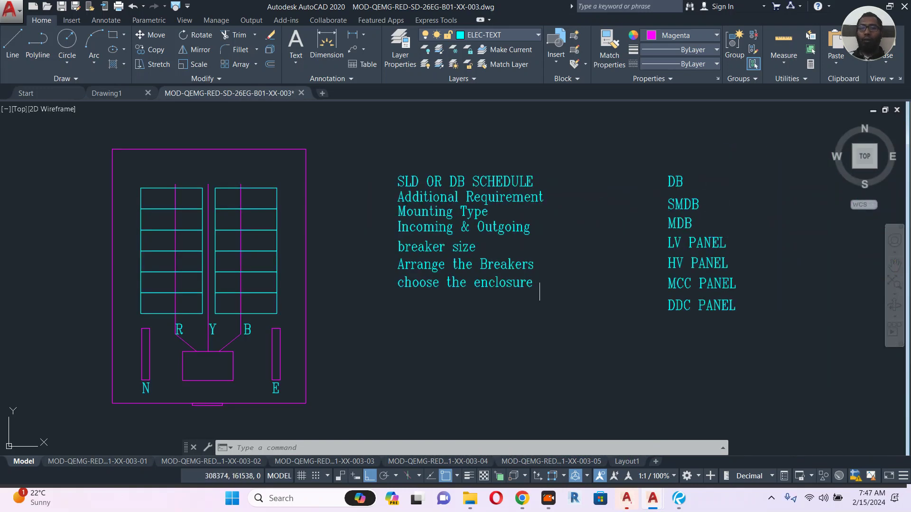
scroll(498, 237, up, 2)
middle_drag(498, 236, 556, 261)
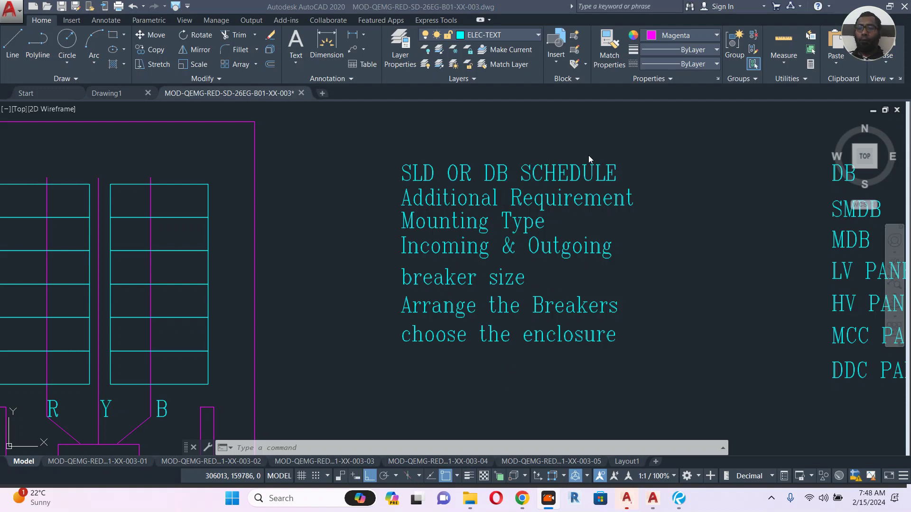
click(602, 150)
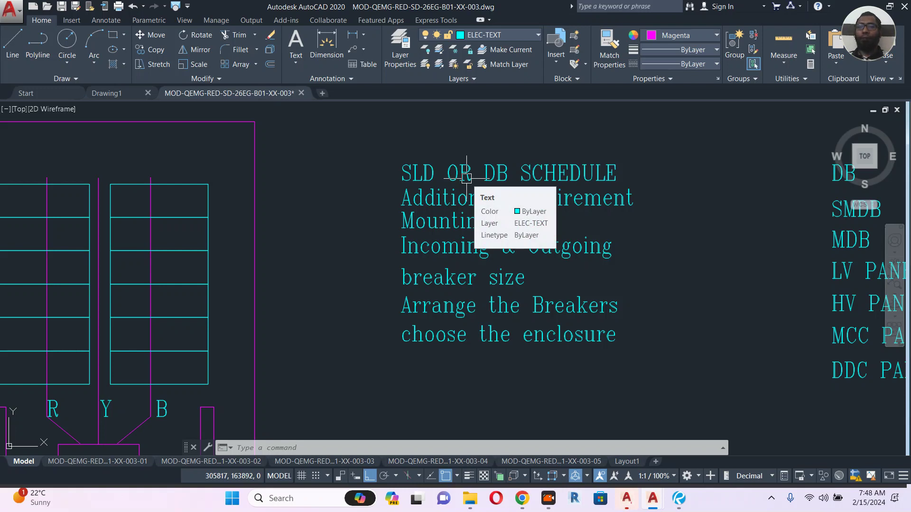
middle_drag(631, 284, 589, 289)
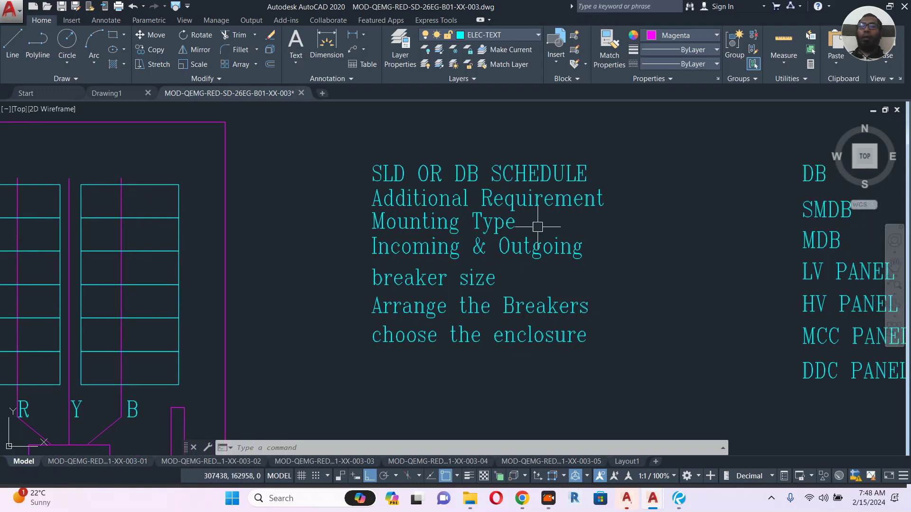
mouse_move(553, 207)
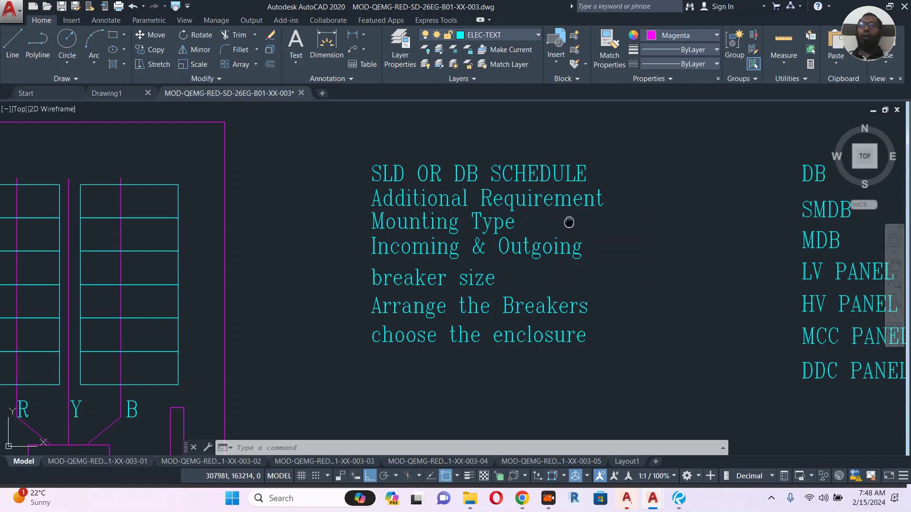
middle_drag(572, 224, 559, 217)
mouse_move(477, 220)
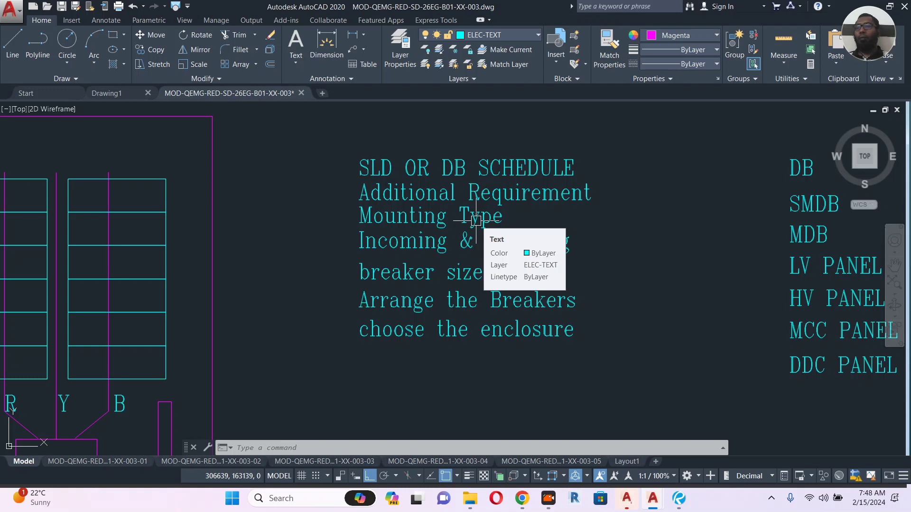
middle_drag(555, 282, 545, 266)
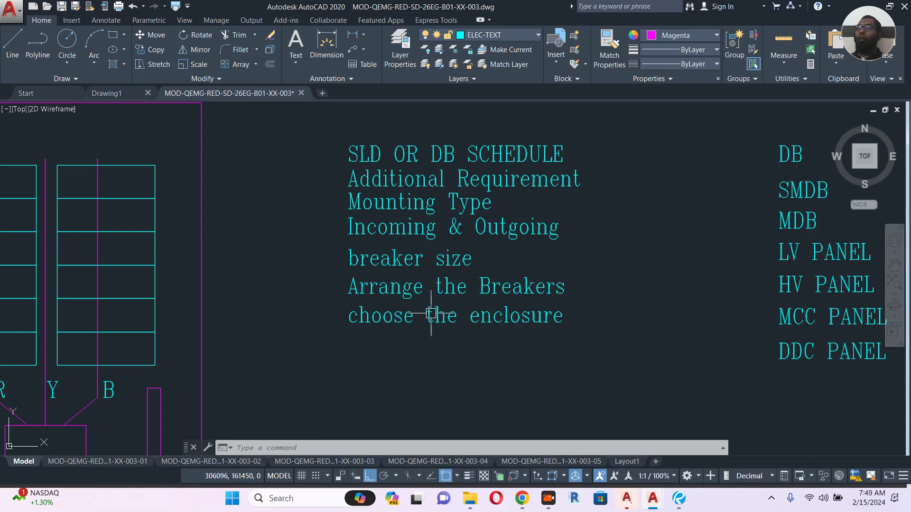
middle_drag(430, 314, 453, 294)
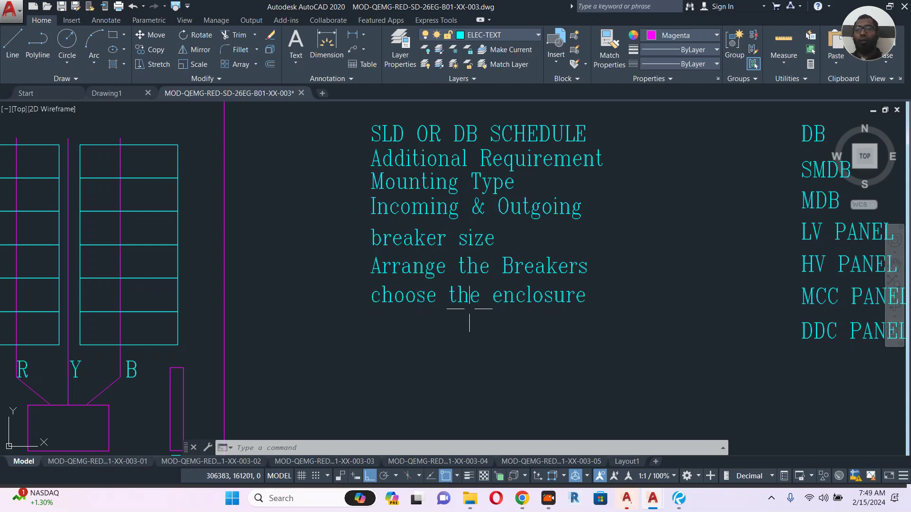
middle_drag(463, 308, 509, 289)
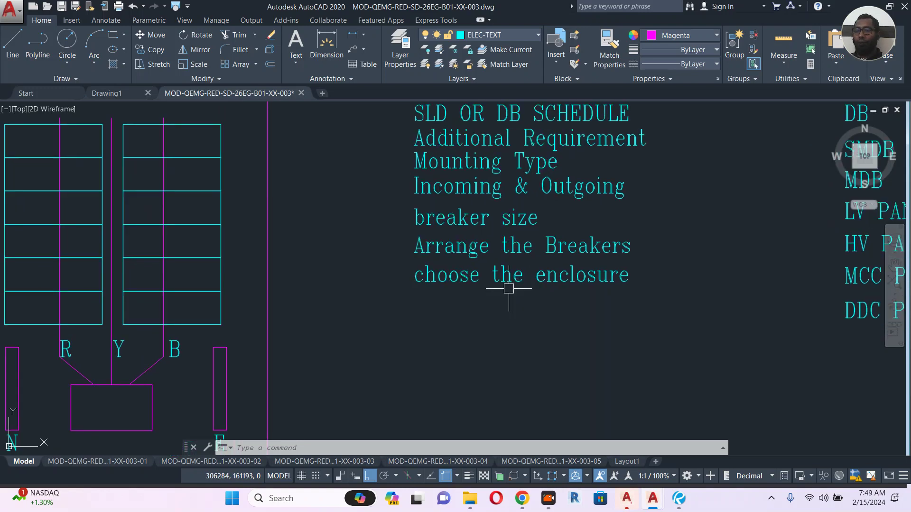
Examine the row of four empty rectangles and the enclosure layout with its breaker rows, R-Y-B busbars and N and E bars
scroll(509, 289, down, 2)
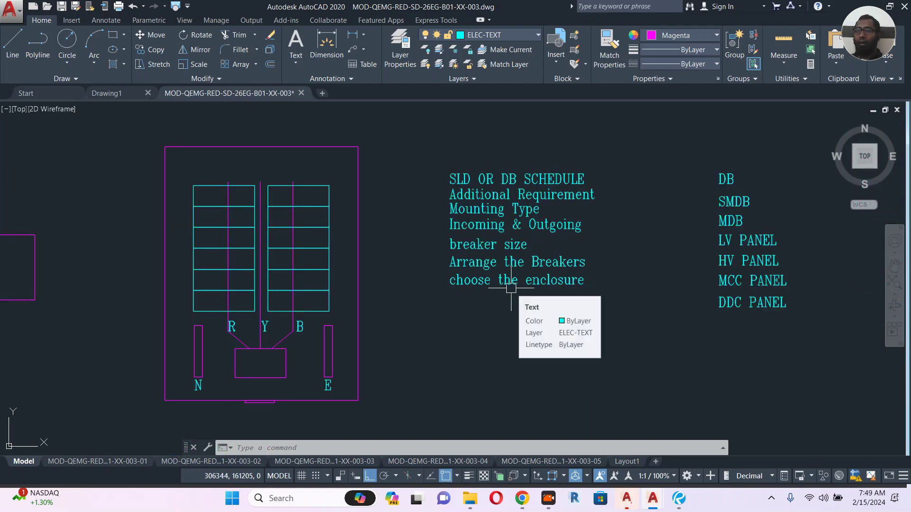
scroll(527, 287, down, 2)
middle_drag(389, 285, 520, 281)
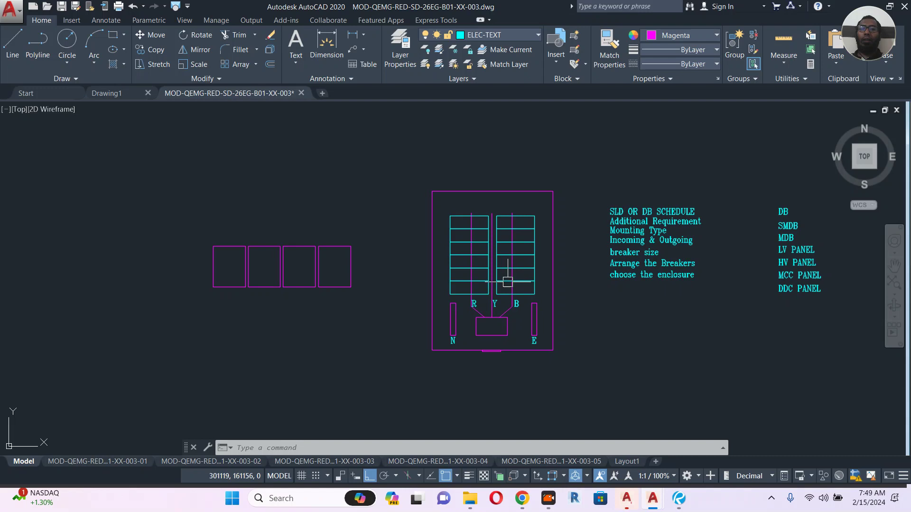
scroll(273, 278, up, 2)
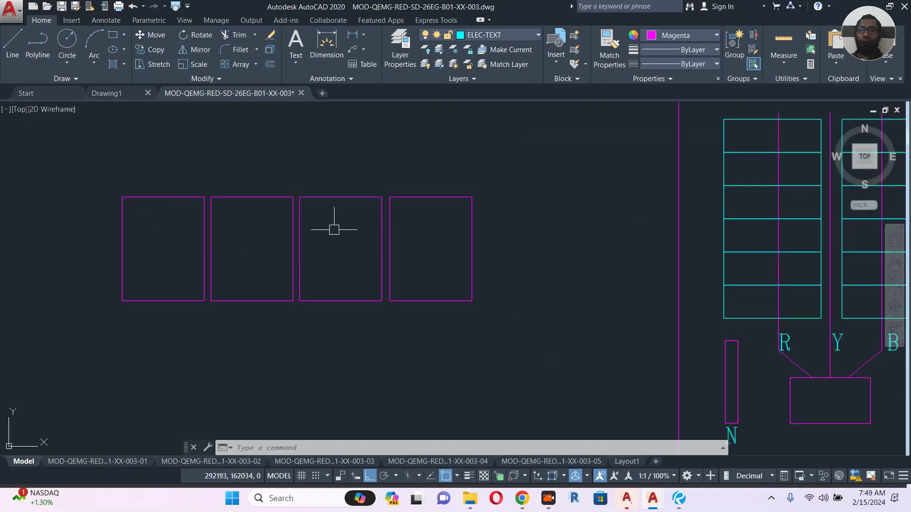
middle_drag(320, 240, 377, 255)
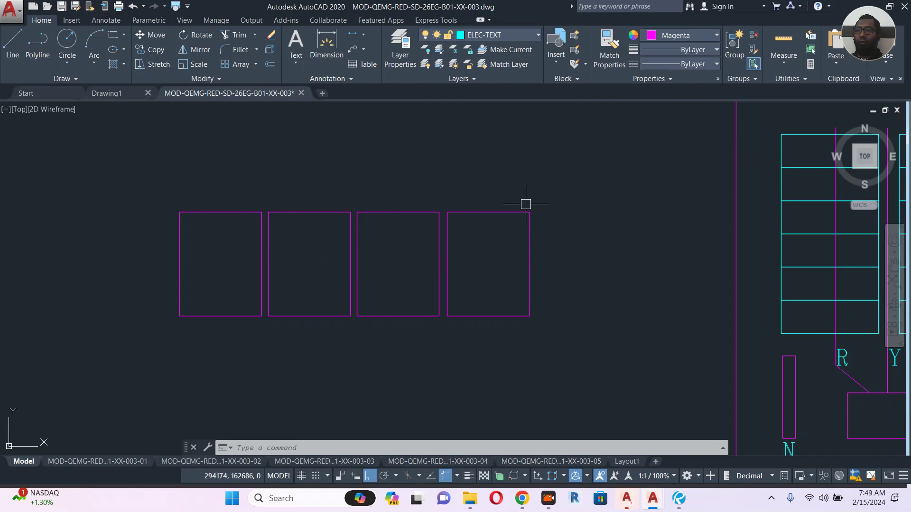
scroll(525, 204, down, 3)
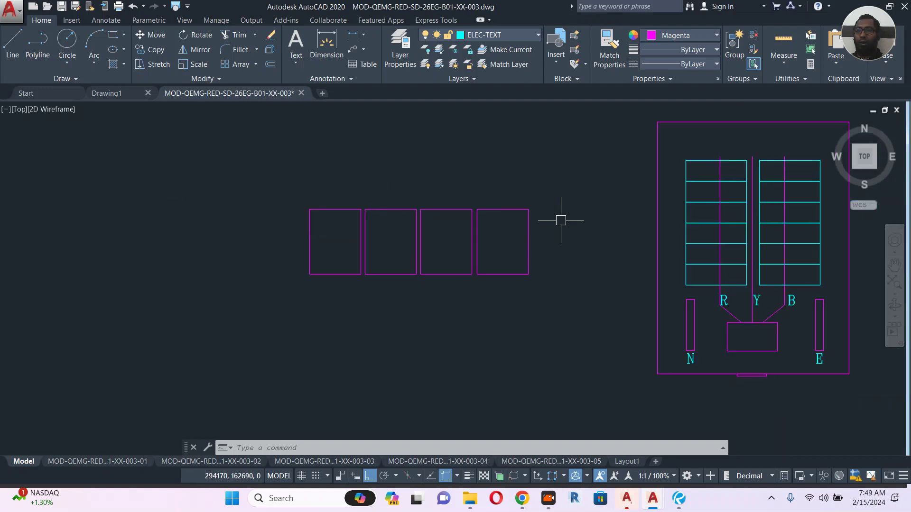
middle_drag(622, 228, 549, 224)
scroll(567, 198, up, 2)
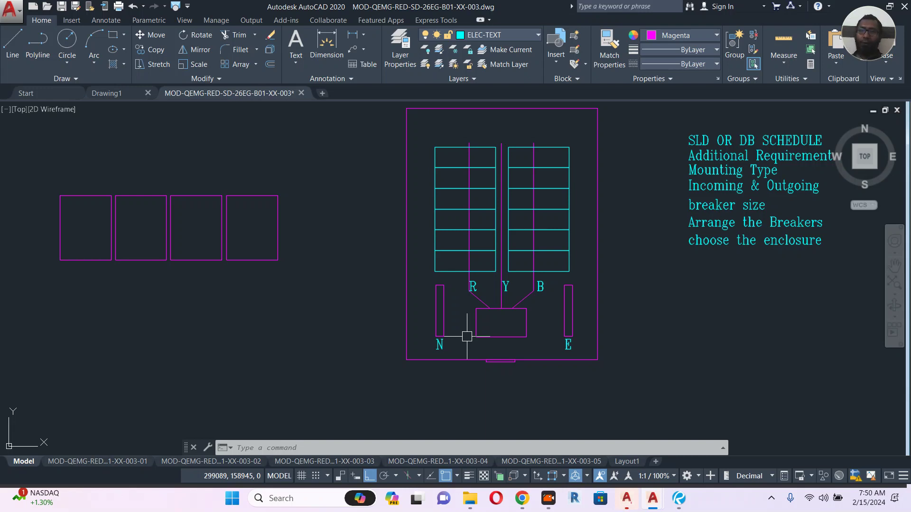
Switch to Chrome, examine the 250A 12-way three-phase distribution board photo with the cookie notice dismissed, and return to the enclosure layout in AutoCAD
click(522, 503)
click(233, 10)
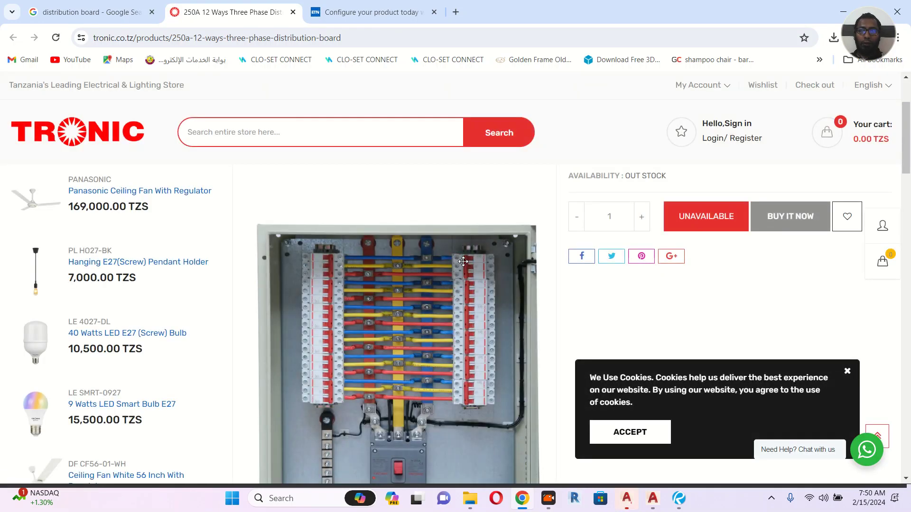
scroll(427, 328, down, 3)
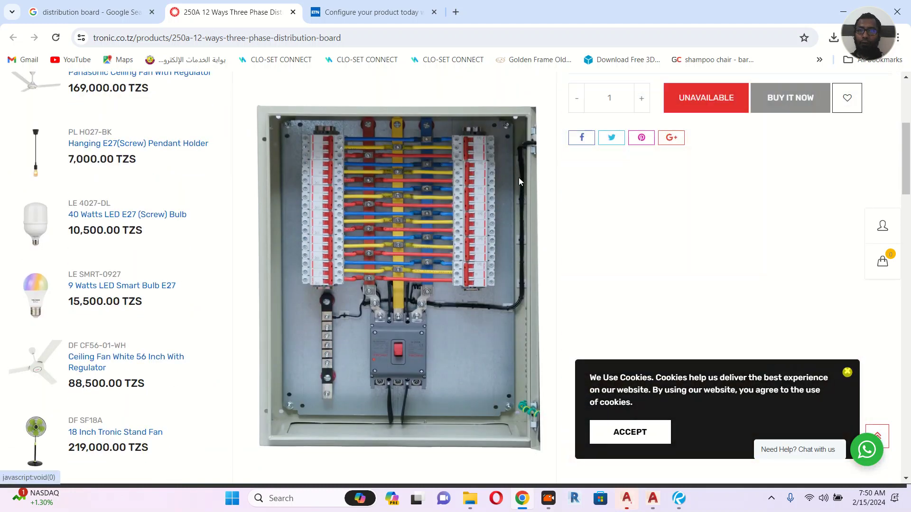
click(848, 371)
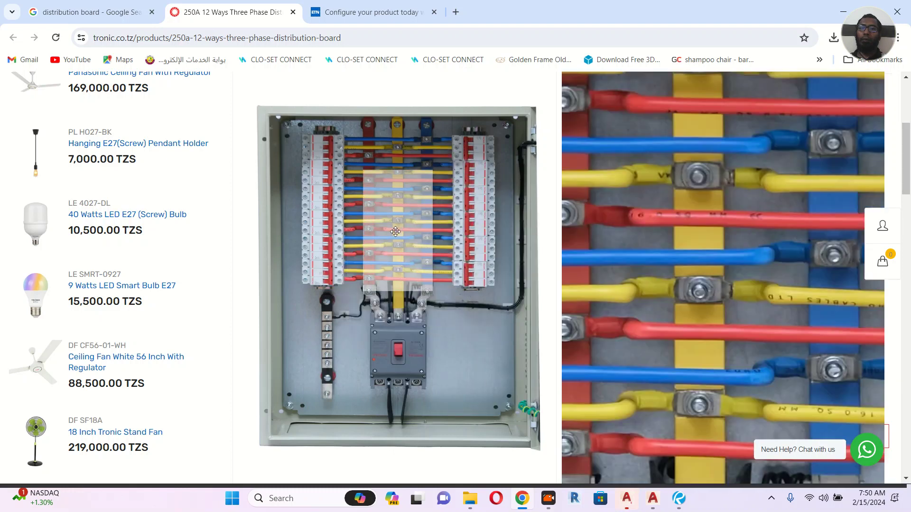
click(839, 11)
middle_drag(647, 261, 556, 272)
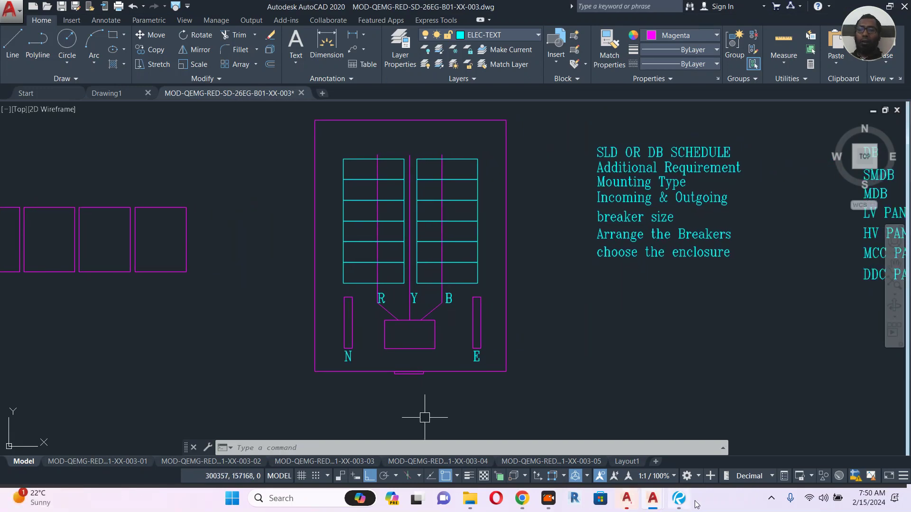
Switch to Revu to consult the distribution board dimension tables, and search Google in a new Chrome tab for "switch board spare parts"
click(678, 499)
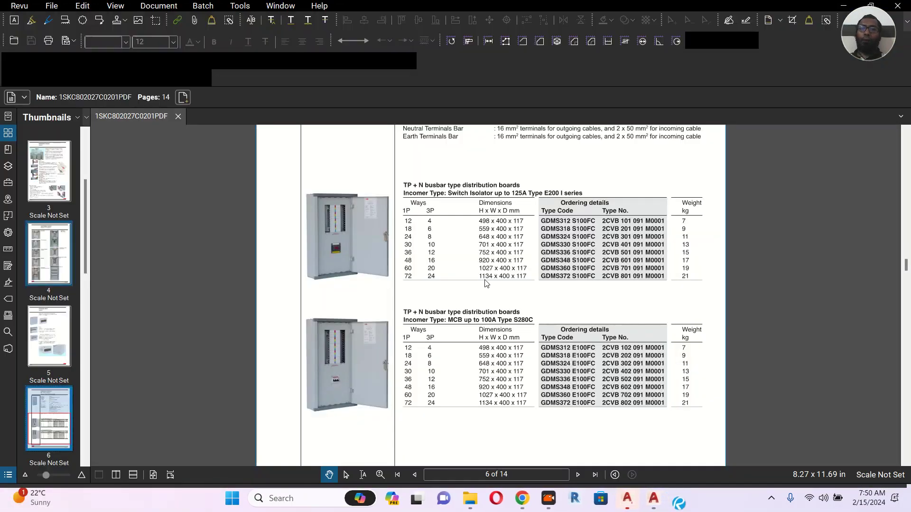
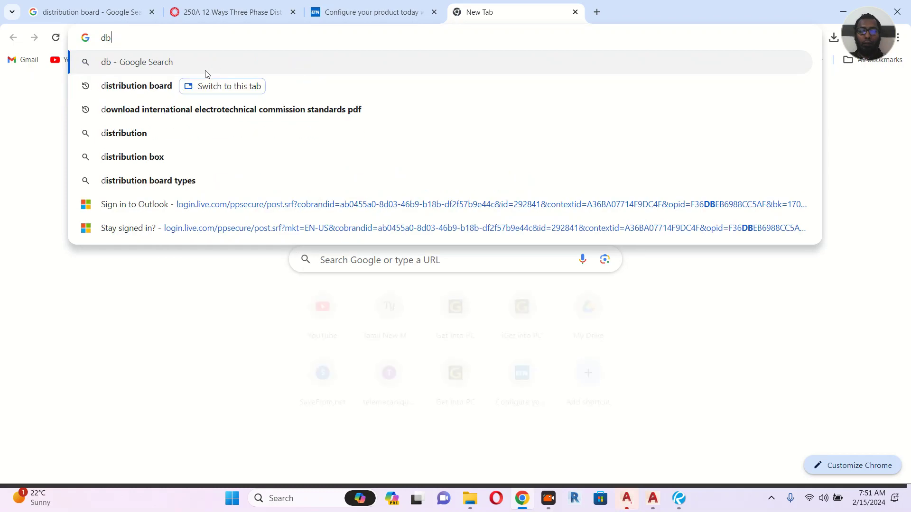
key(BackSpace)
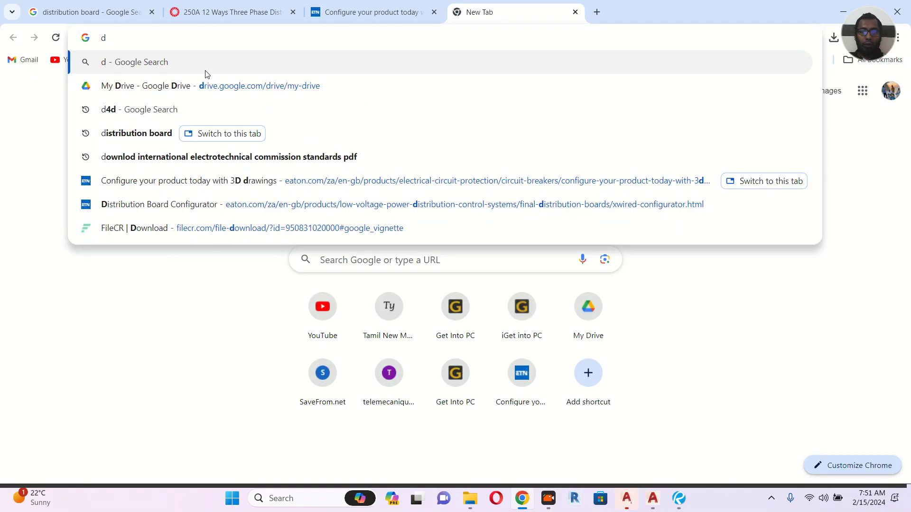
text(istribution board sp)
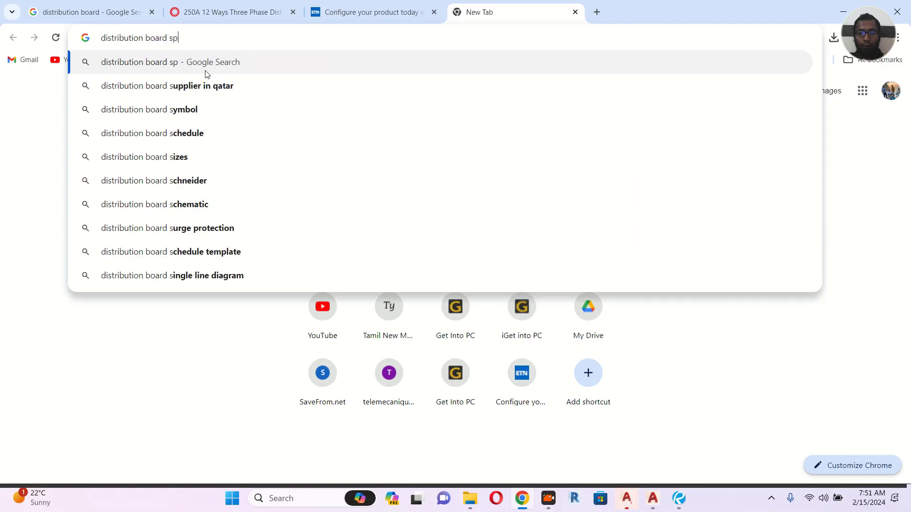
text(are)
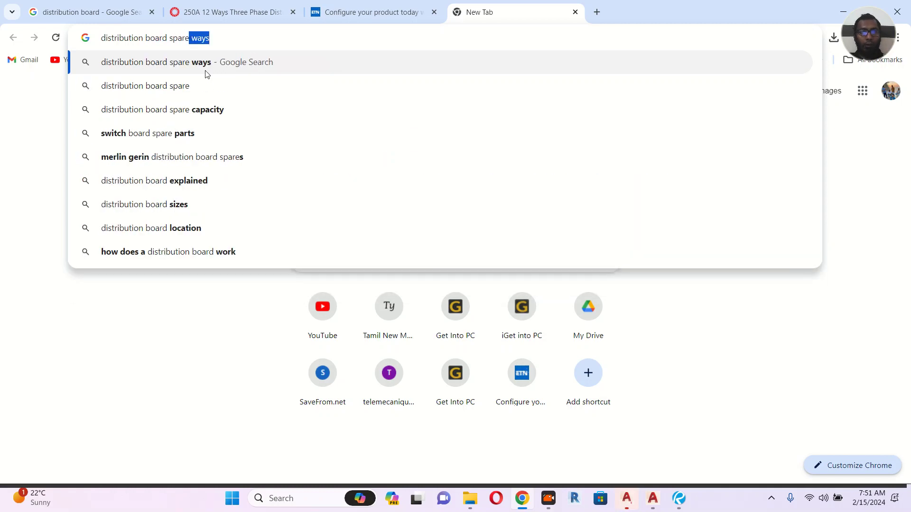
click(180, 135)
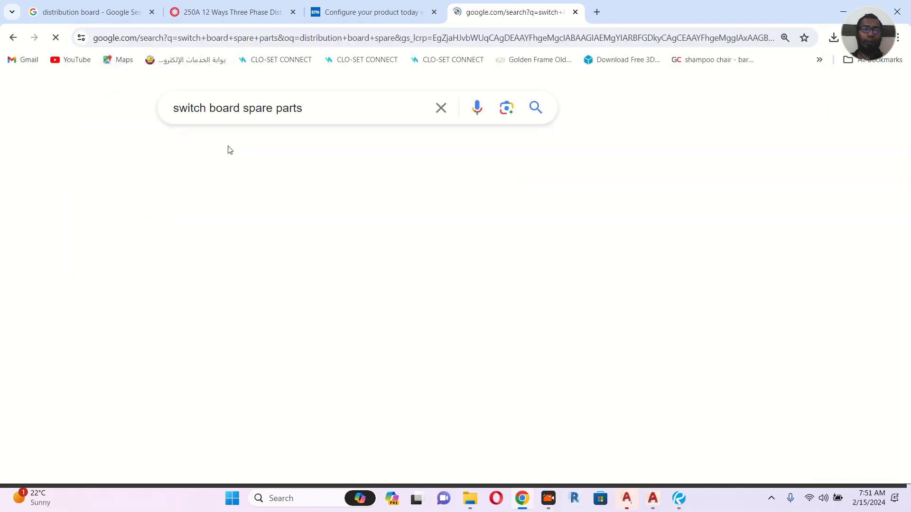
Look through the web results and the image results for switch board spare parts for distribution board components
scroll(414, 164, down, 2)
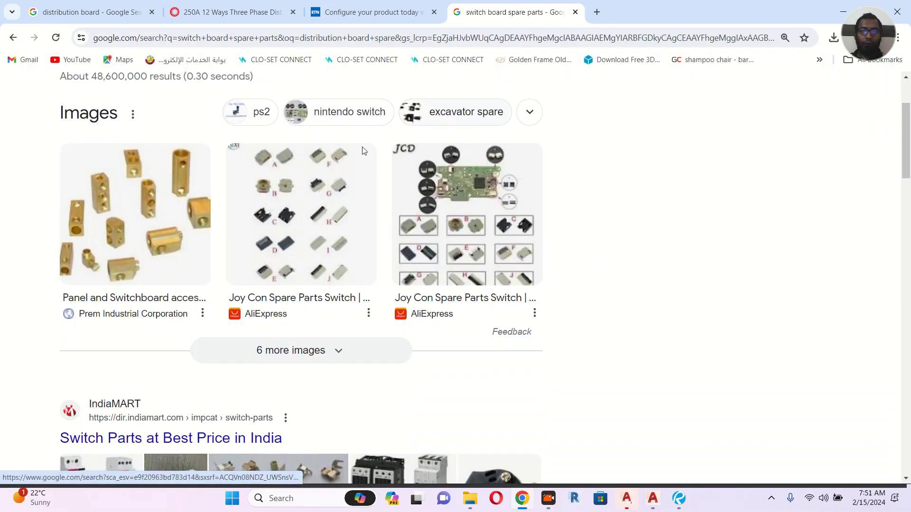
scroll(189, 115, down, 3)
scroll(189, 115, up, 5)
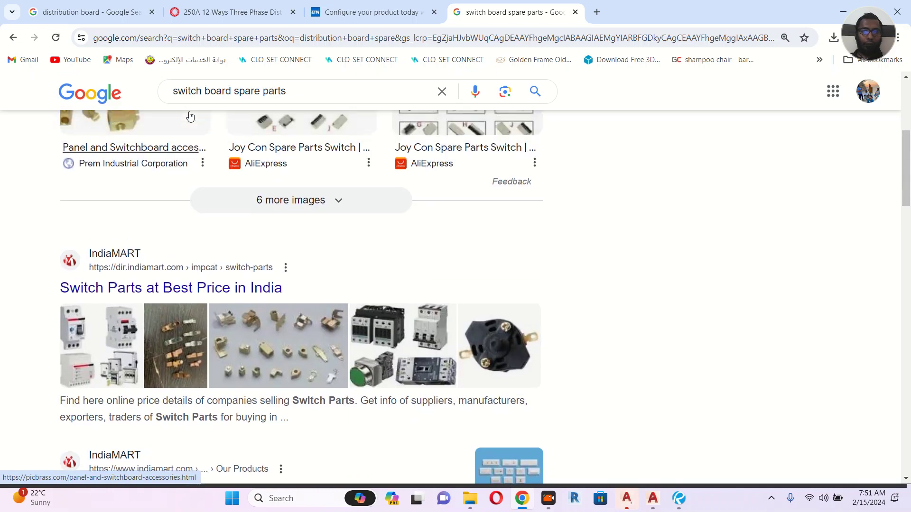
click(83, 156)
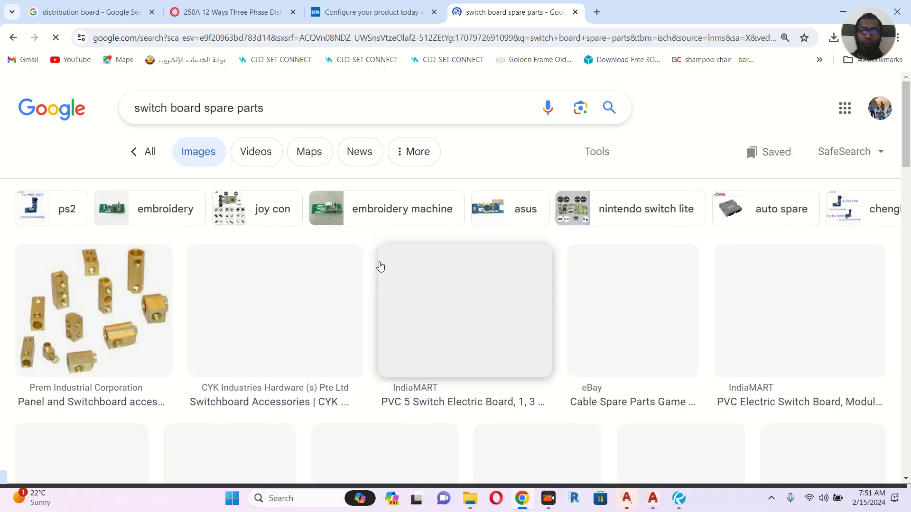
scroll(388, 248, down, 1)
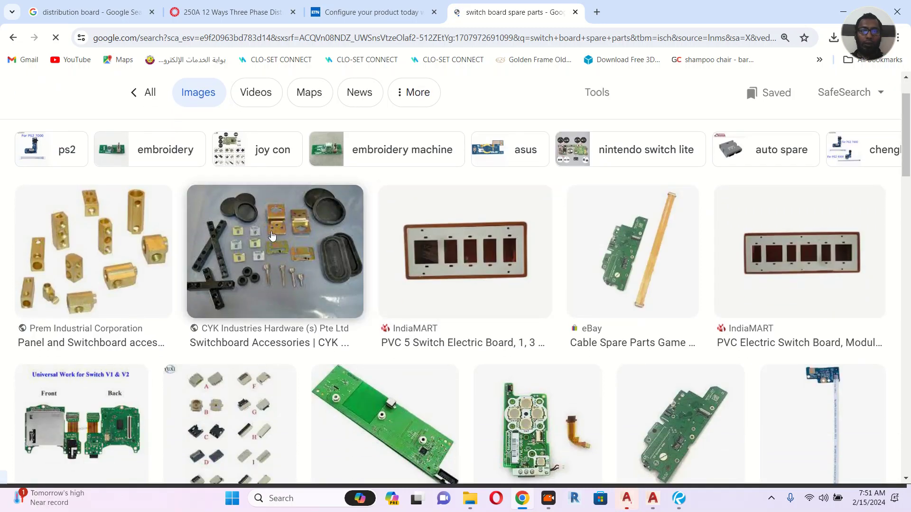
scroll(294, 268, down, 3)
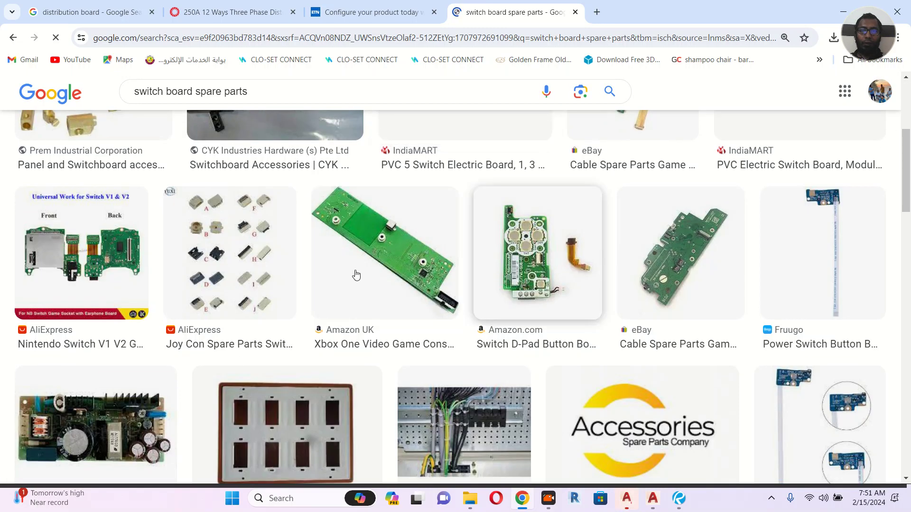
scroll(371, 274, down, 3)
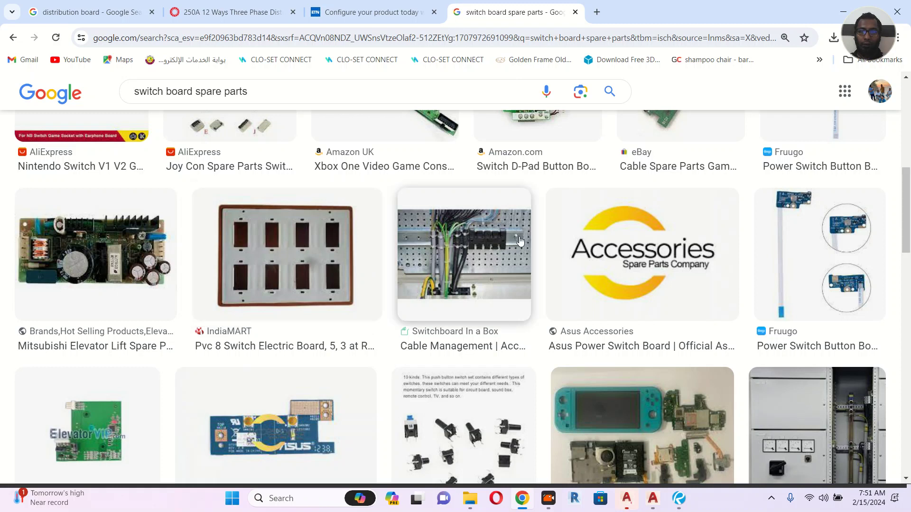
scroll(517, 249, down, 3)
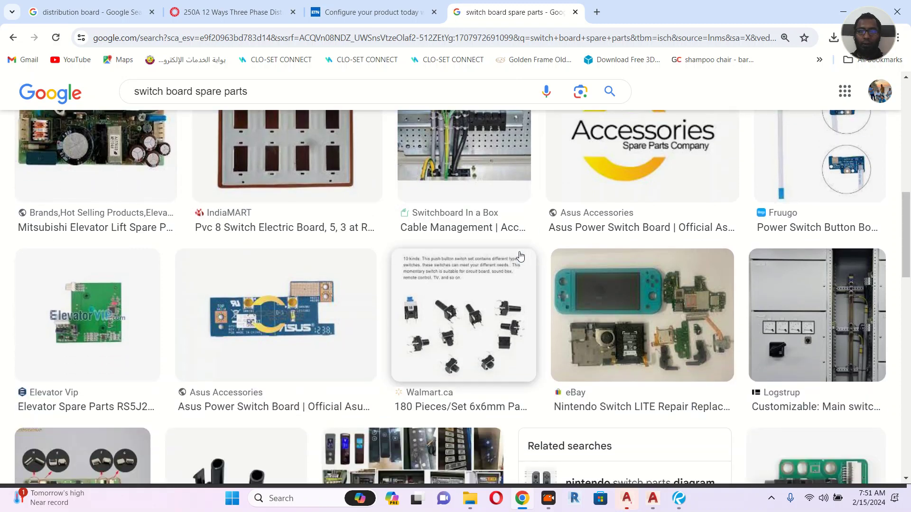
scroll(515, 251, up, 6)
scroll(442, 234, up, 4)
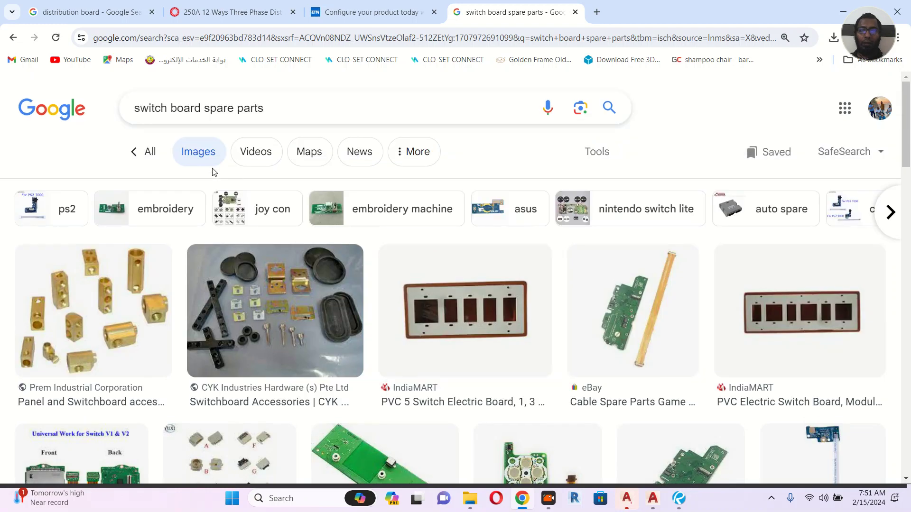
Replace the image search query with "db breaker holder" and run the search
drag(277, 106, 133, 98)
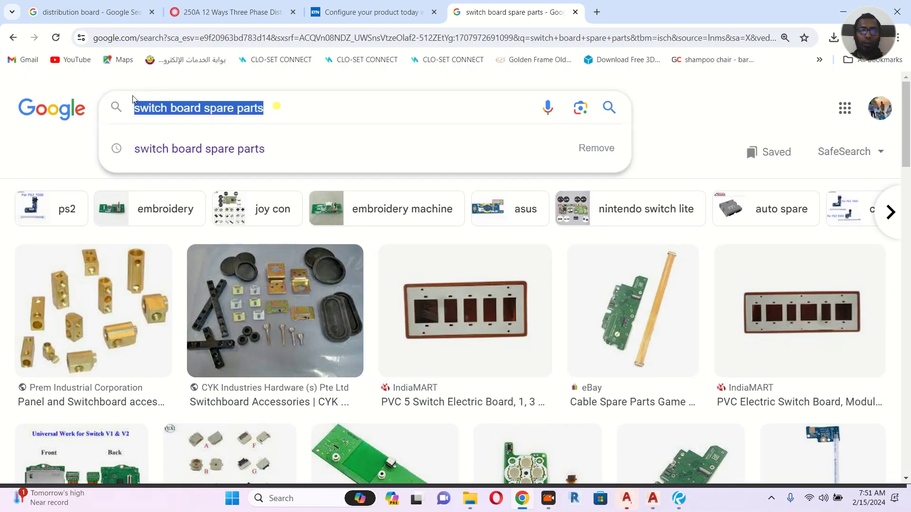
text(db b)
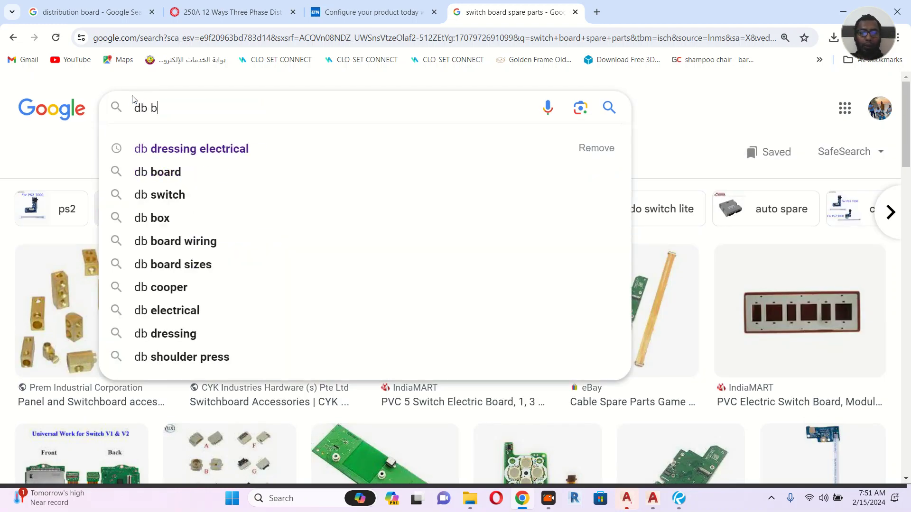
text(reaker)
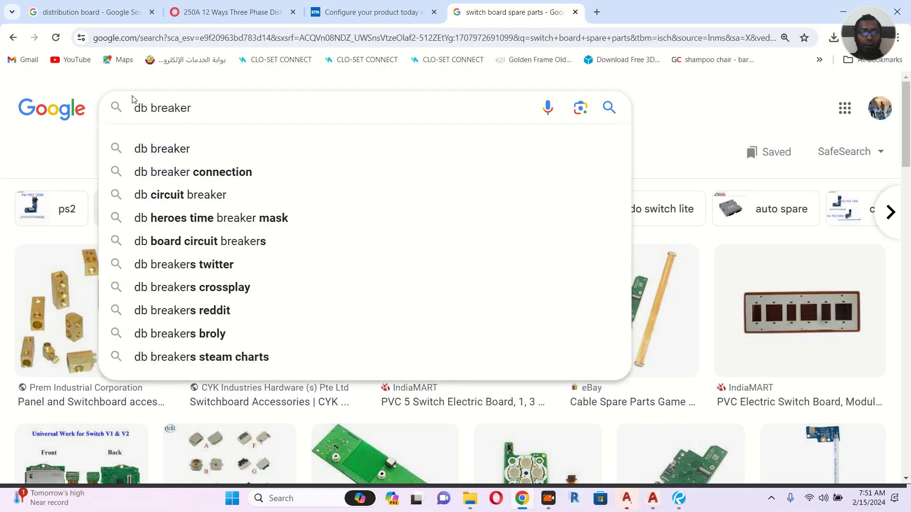
text( holder)
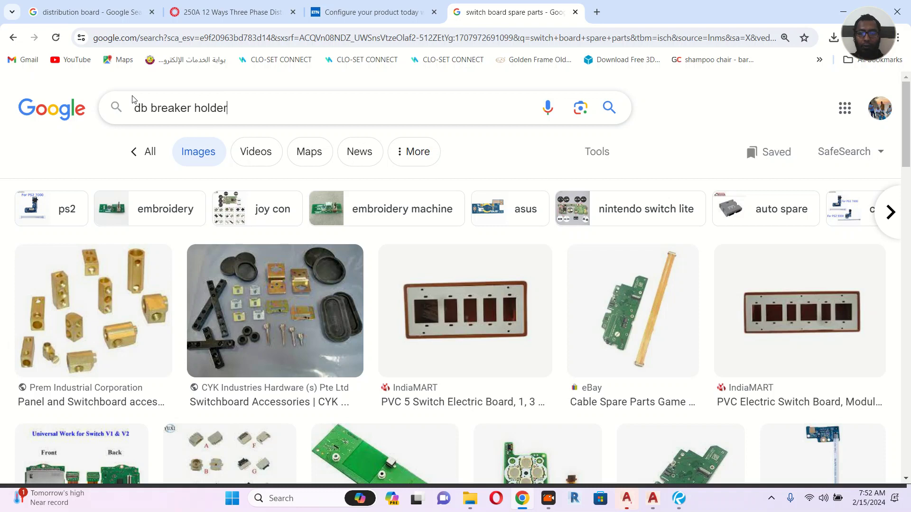
key(Return)
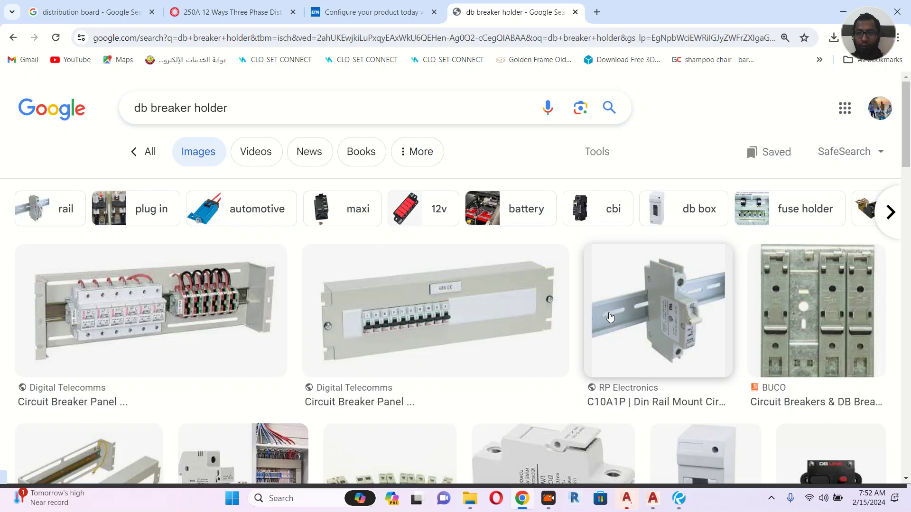
Browse the breaker holder images, narrow them with the "rail" filter and examine the DIN rail and rail-mounted breaker pictures
scroll(610, 316, down, 5)
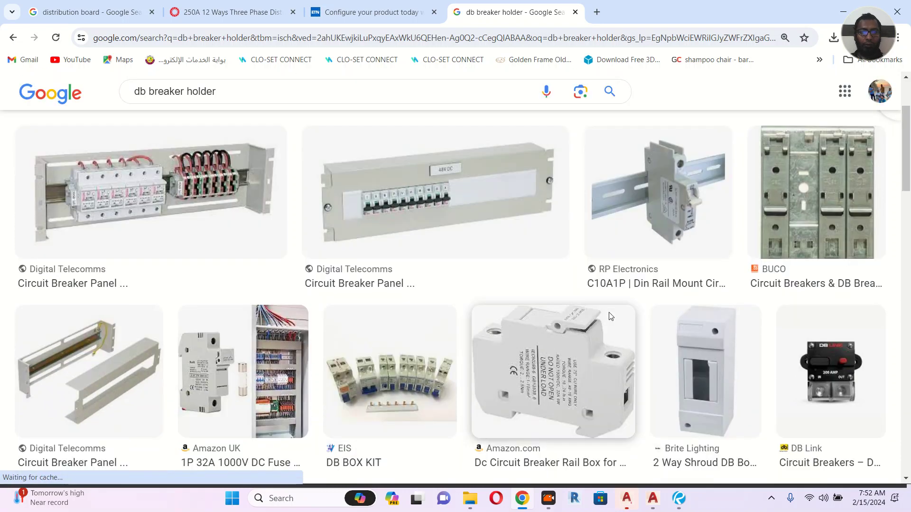
scroll(610, 316, down, 3)
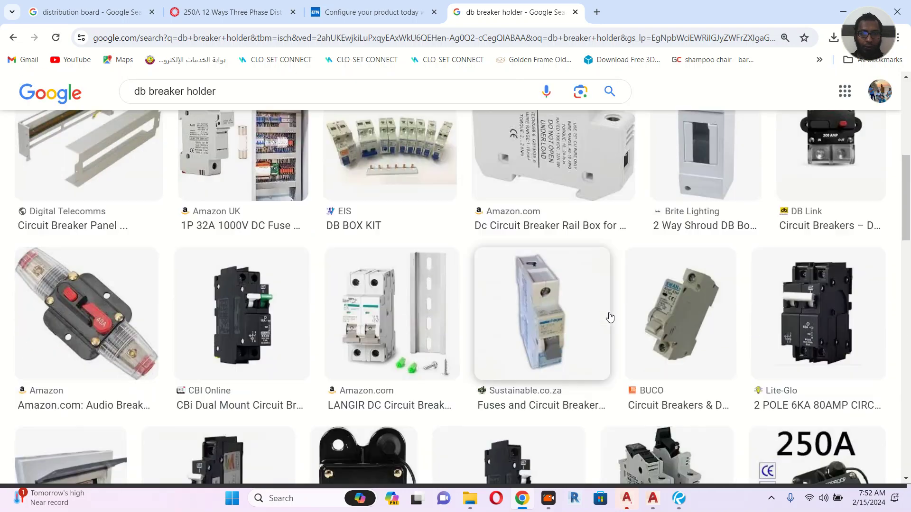
scroll(610, 317, up, 5)
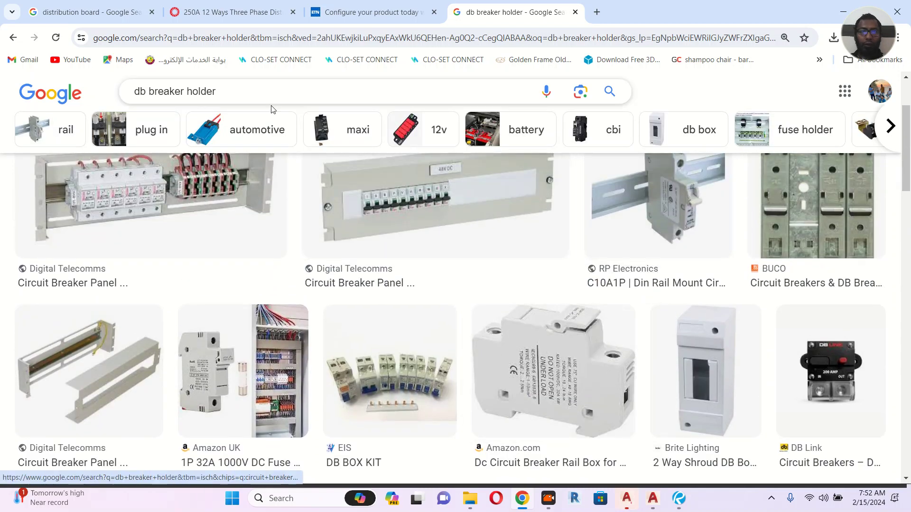
click(239, 95)
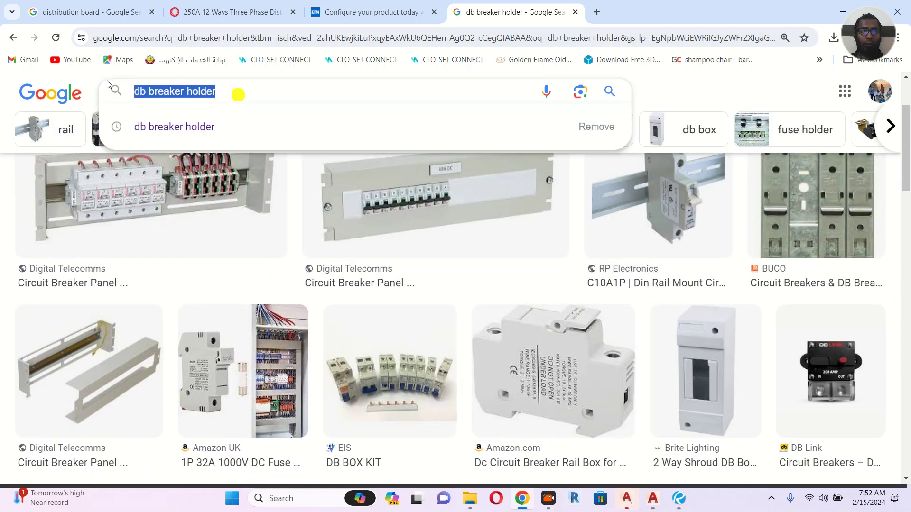
click(58, 124)
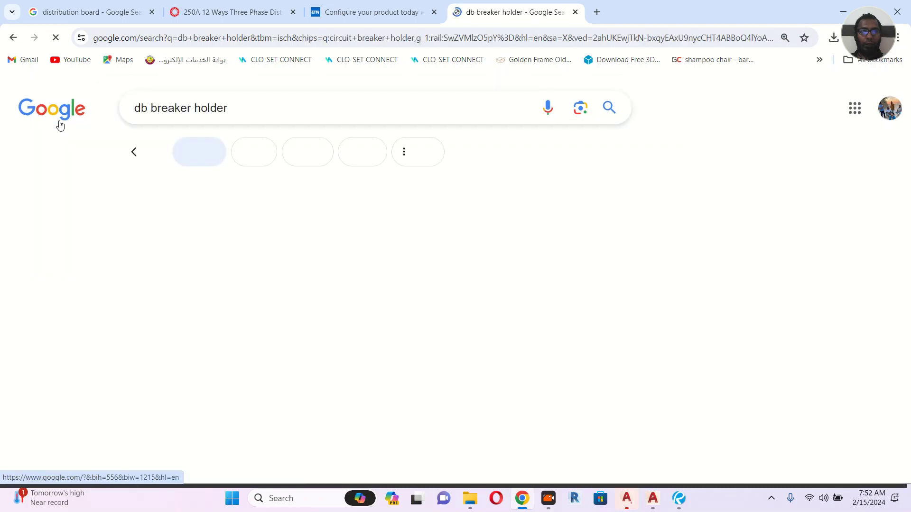
scroll(559, 299, down, 3)
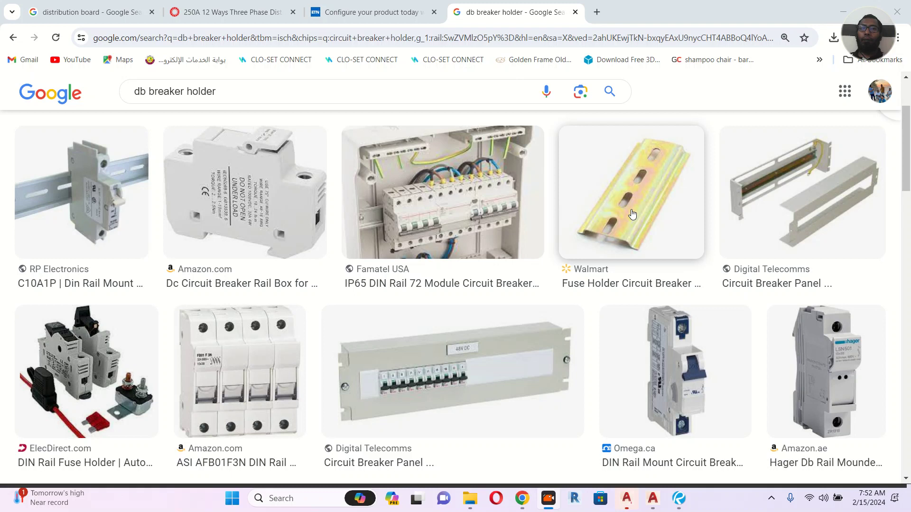
scroll(600, 254, down, 3)
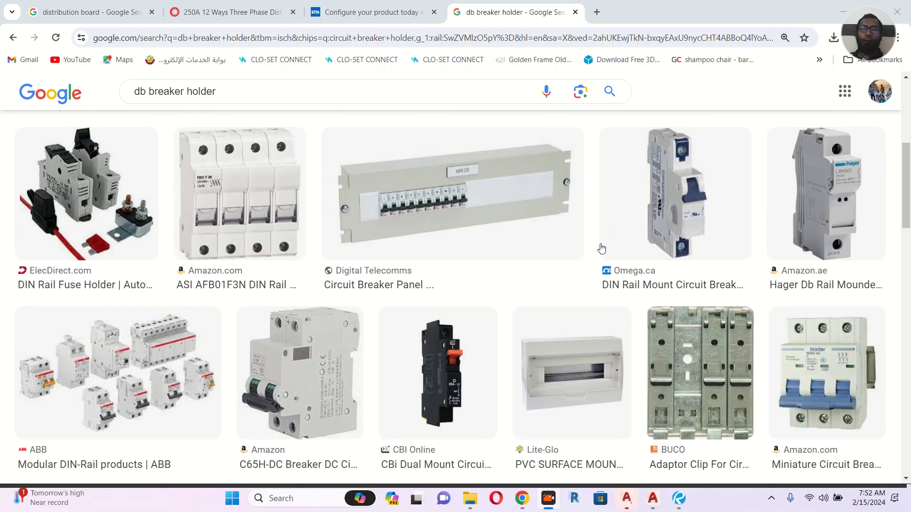
scroll(600, 248, down, 5)
scroll(600, 248, up, 9)
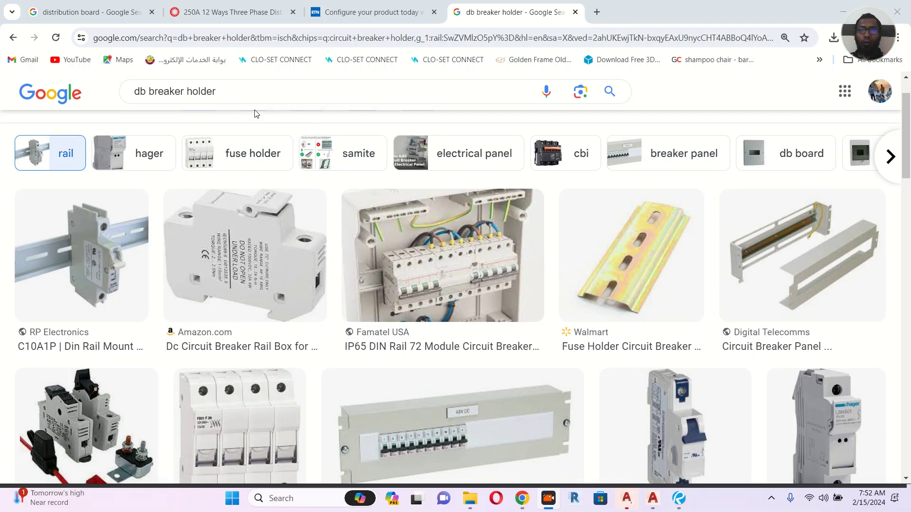
Search Google Images for "fuse holder dimensions"
click(246, 91)
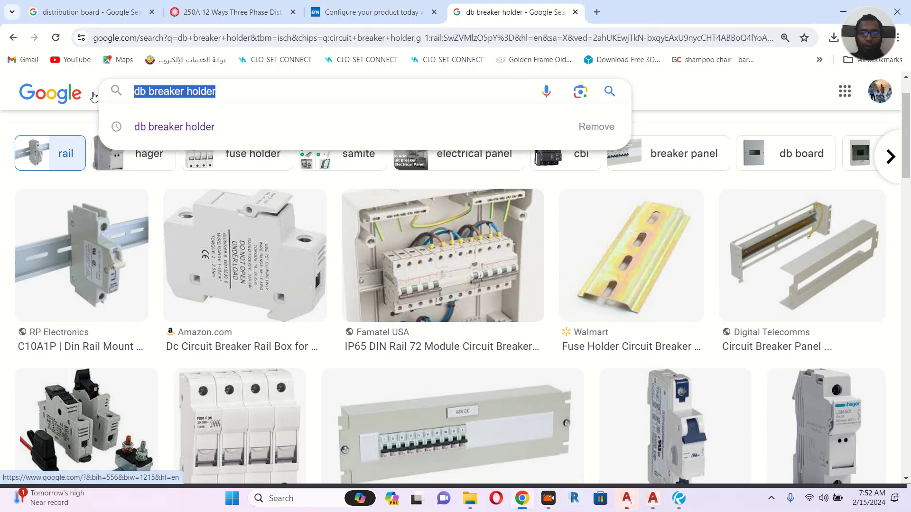
text(fuse )
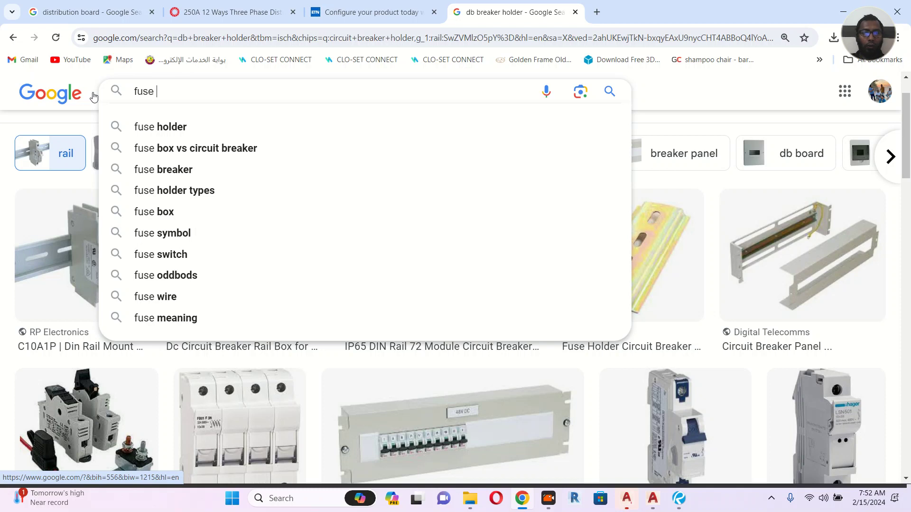
text(holder)
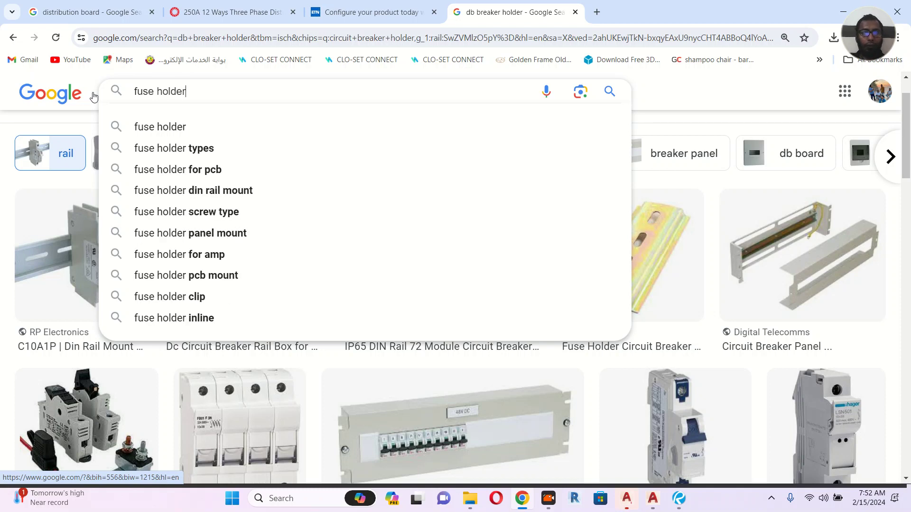
text( di)
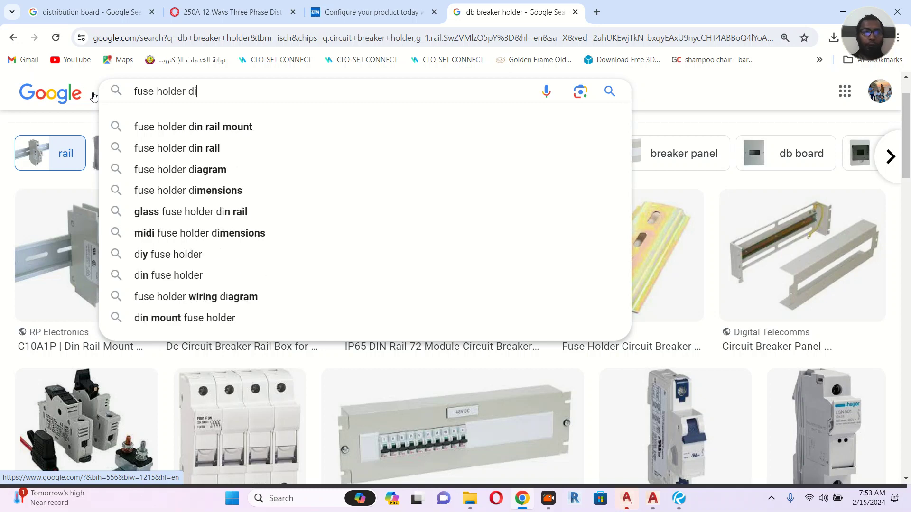
click(210, 190)
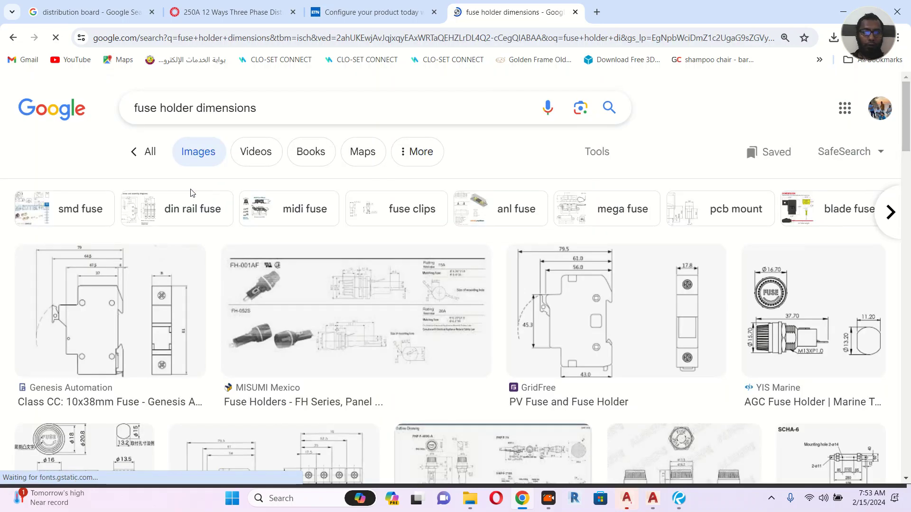
Look over the fuse holder dimension drawings, go back to the rail-filtered breaker holder images and return to the catalogue in Revu
scroll(136, 149, down, 3)
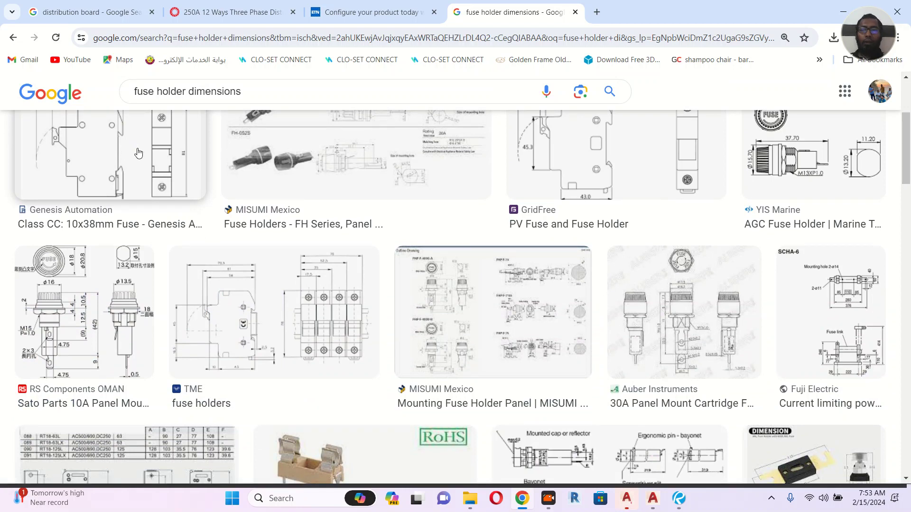
scroll(138, 153, up, 3)
click(11, 38)
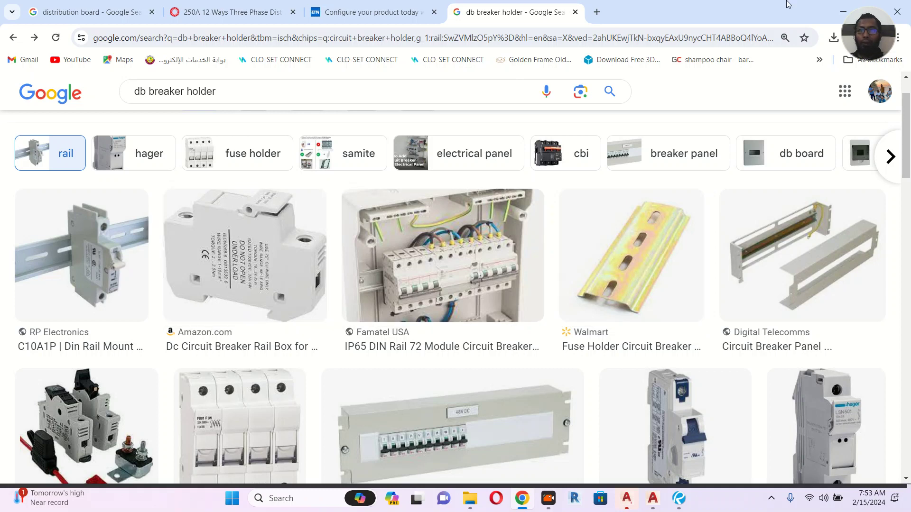
click(846, 9)
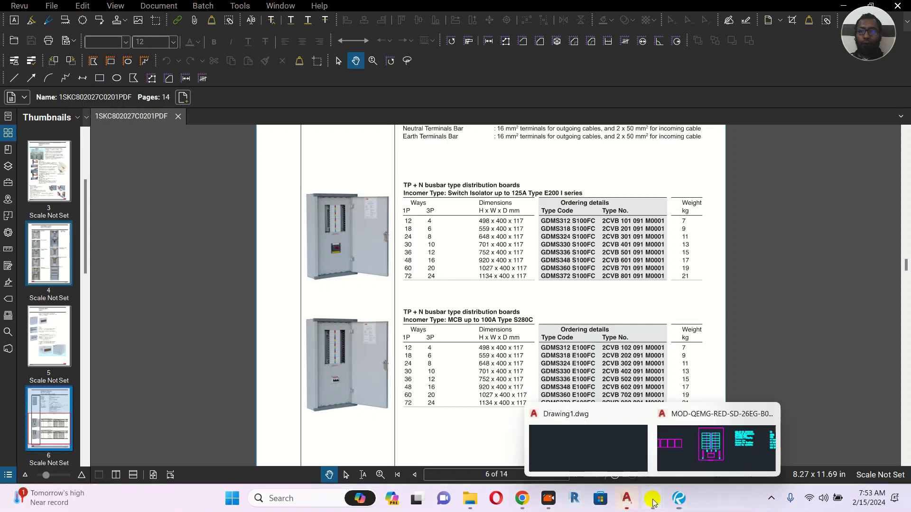
Switch to the AutoCAD drawing and draw a long rectangle across the row of four breaker outlines to represent the mounting rail
click(676, 445)
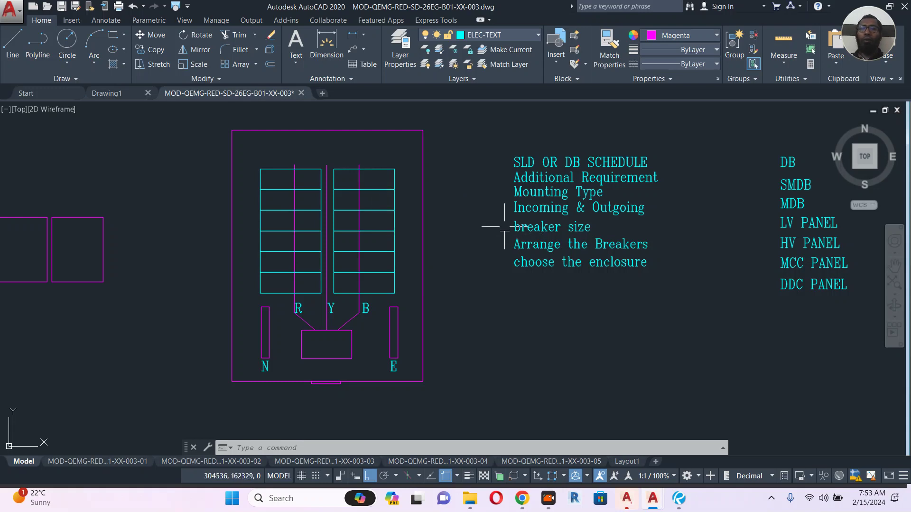
middle_drag(358, 213, 569, 218)
scroll(299, 179, up, 2)
text(r)
middle_drag(243, 262, 403, 256)
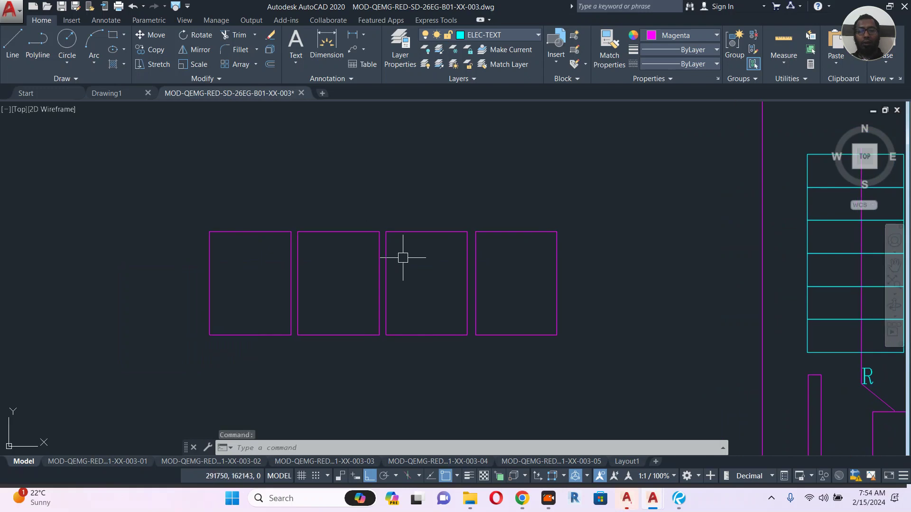
key(Escape)
text(rec)
key(Return)
click(167, 273)
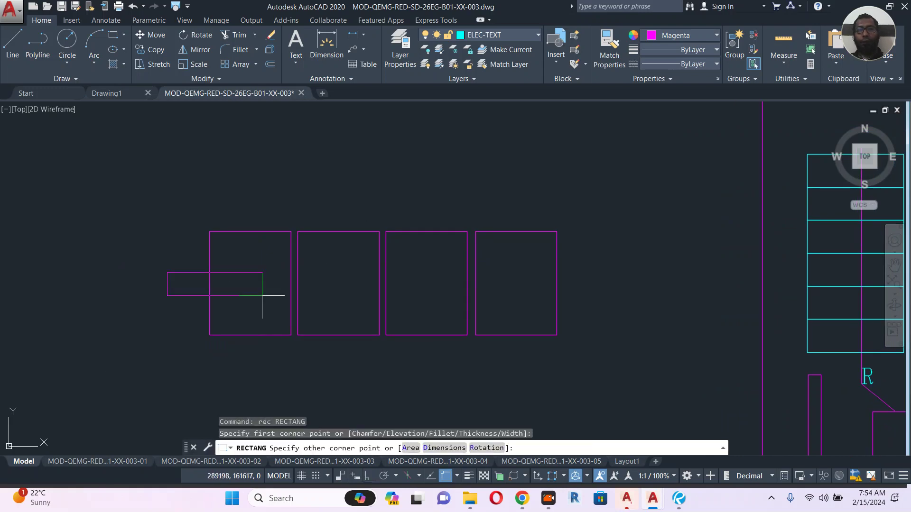
click(577, 308)
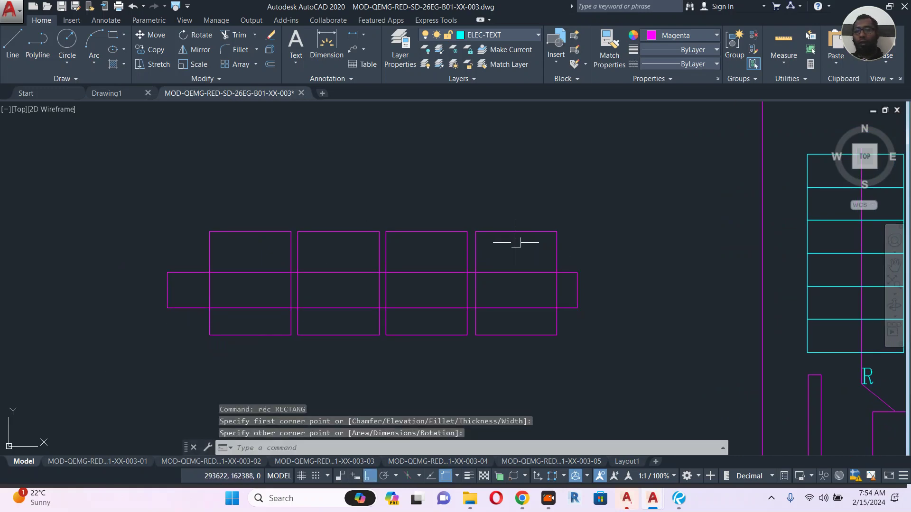
key(Escape)
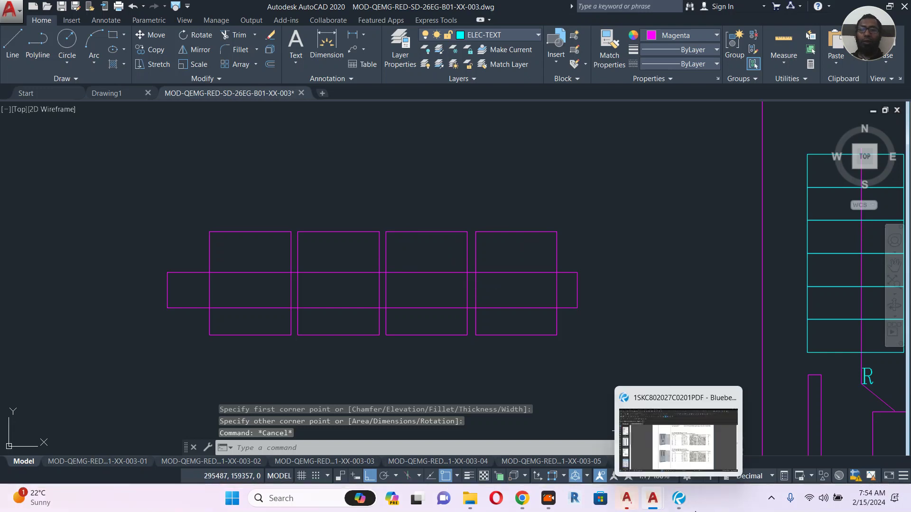
Examine the 250A 12 ways three phase distribution board photo in Chrome, then return to the enclosure layout in AutoCAD
click(522, 498)
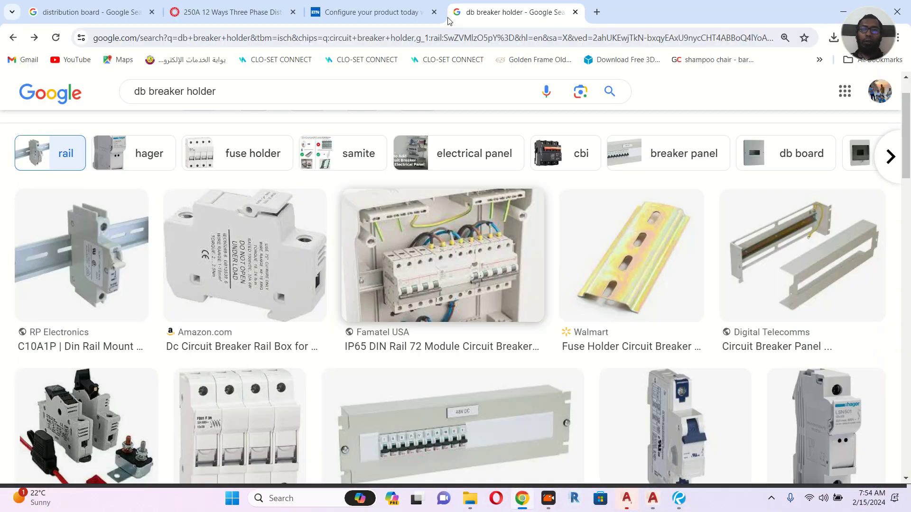
click(217, 16)
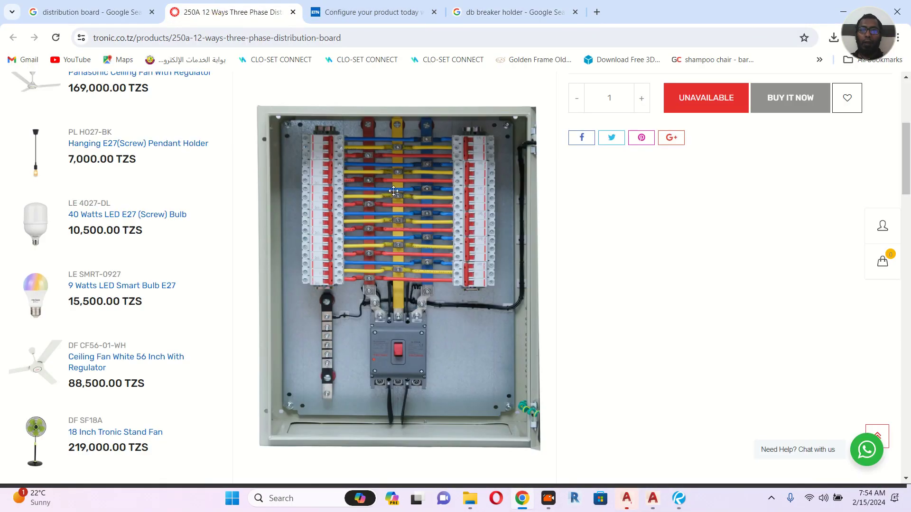
mouse_move(447, 203)
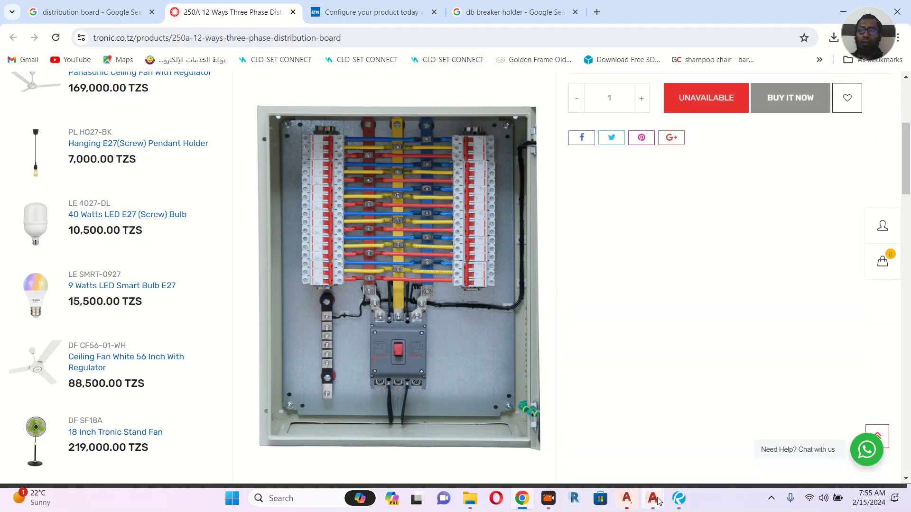
mouse_move(658, 501)
click(690, 448)
scroll(588, 237, down, 2)
middle_drag(597, 243, 433, 252)
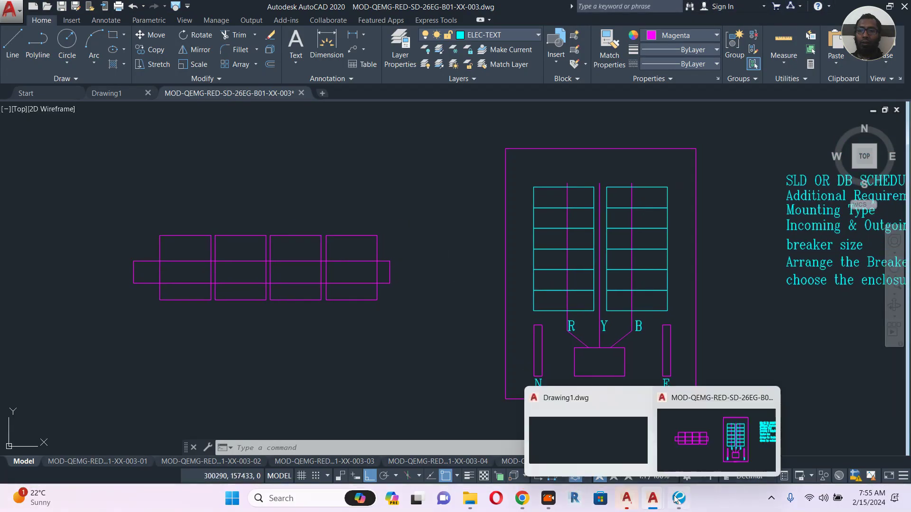
Check the TP + N busbar type distribution board tables in Revu, then return to the AutoCAD enclosure layout and design checklist
mouse_move(680, 503)
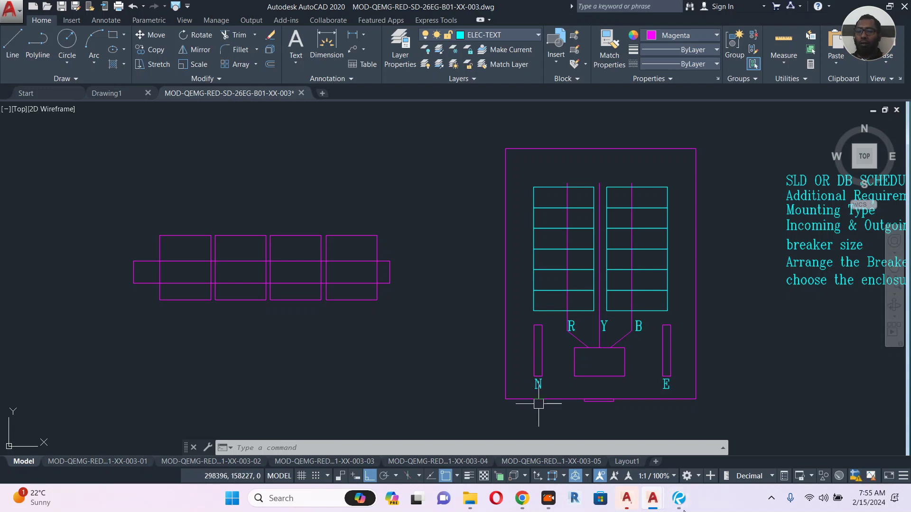
click(687, 445)
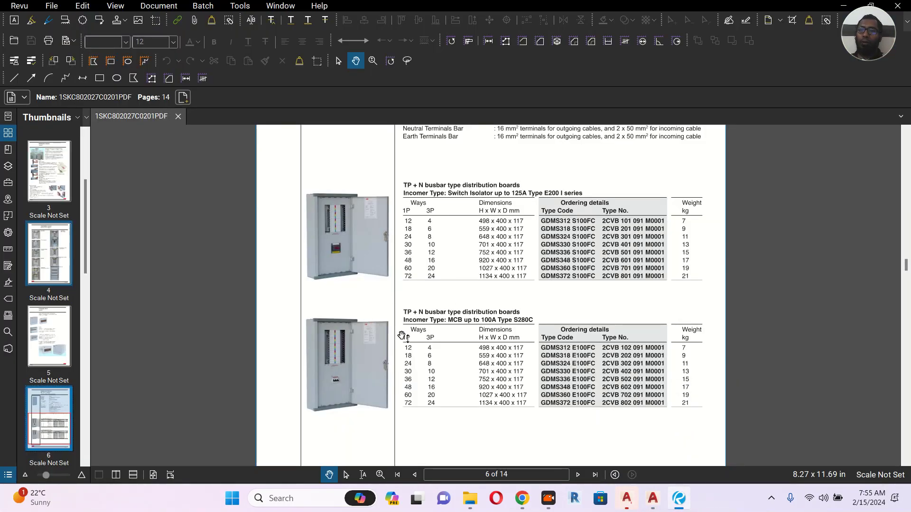
key(alt+Tab)
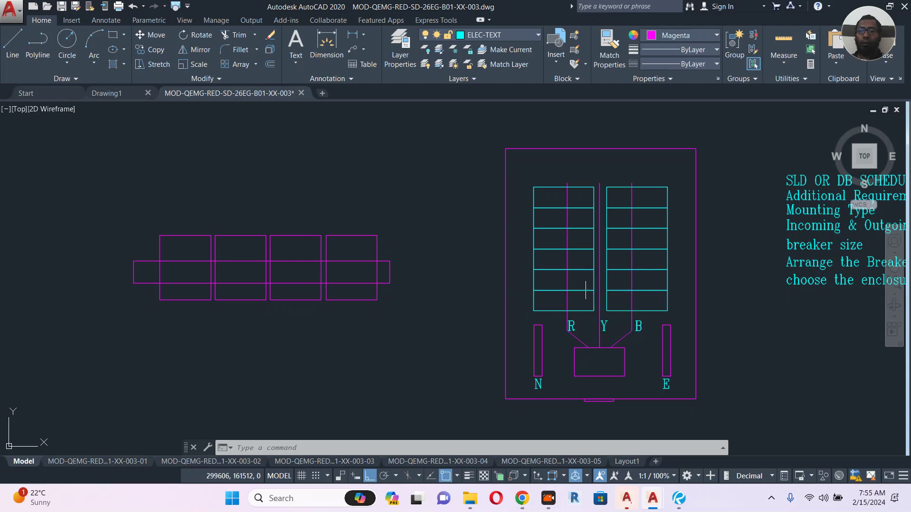
middle_drag(659, 307, 558, 298)
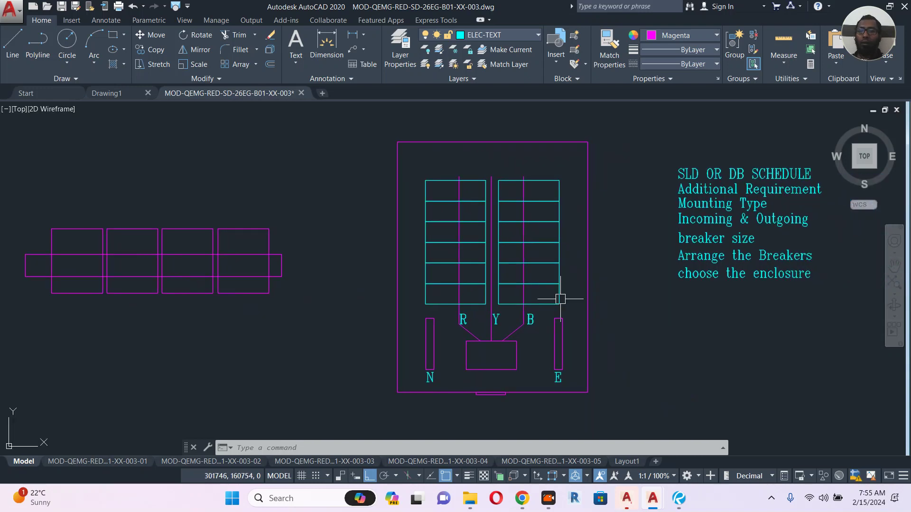
middle_drag(711, 319, 625, 309)
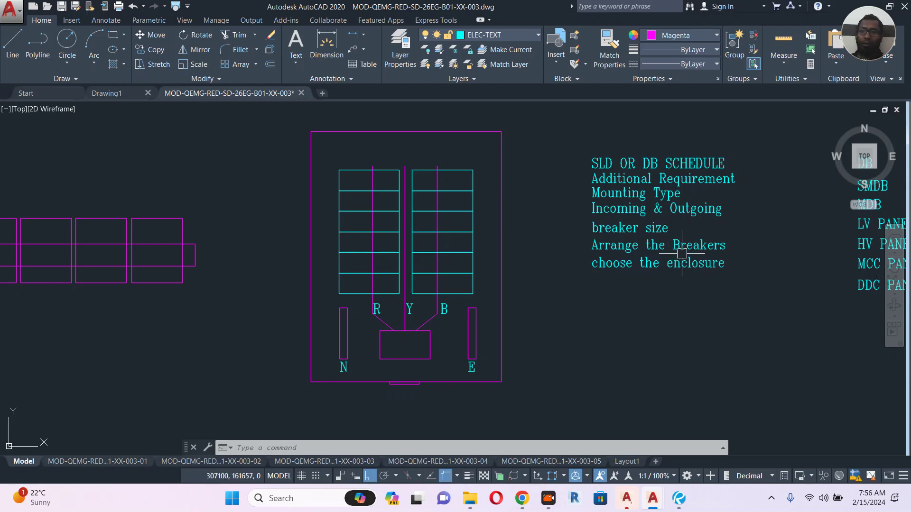
Examine the MCCB board single-line diagram, covering the outgoing breakers, the 630A copper busbar, the incoming 630A-TP MCCB and the metering devices
scroll(691, 266, down, 2)
mouse_move(690, 273)
middle_down()
mouse_move(614, 261)
mouse_move(523, 148)
middle_up()
scroll(549, 197, down, 4)
middle_drag(657, 227, 680, 76)
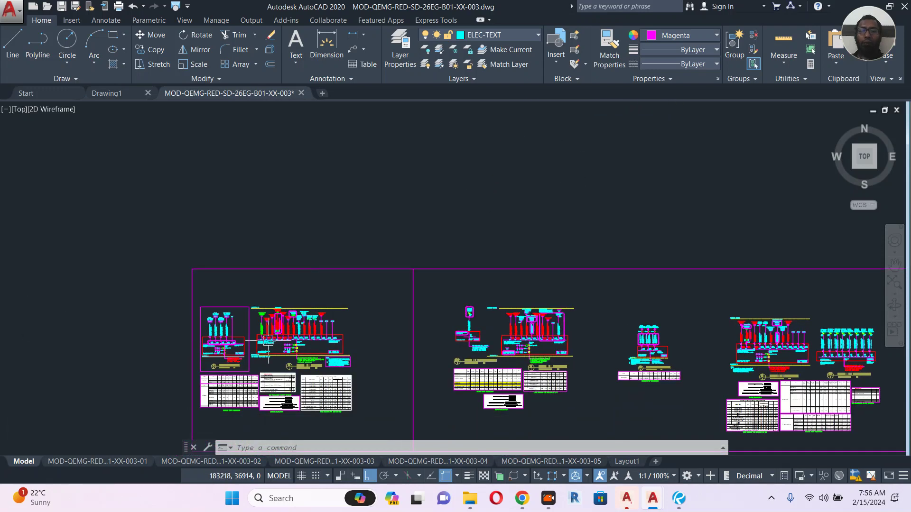
scroll(274, 351, up, 8)
scroll(273, 350, up, 4)
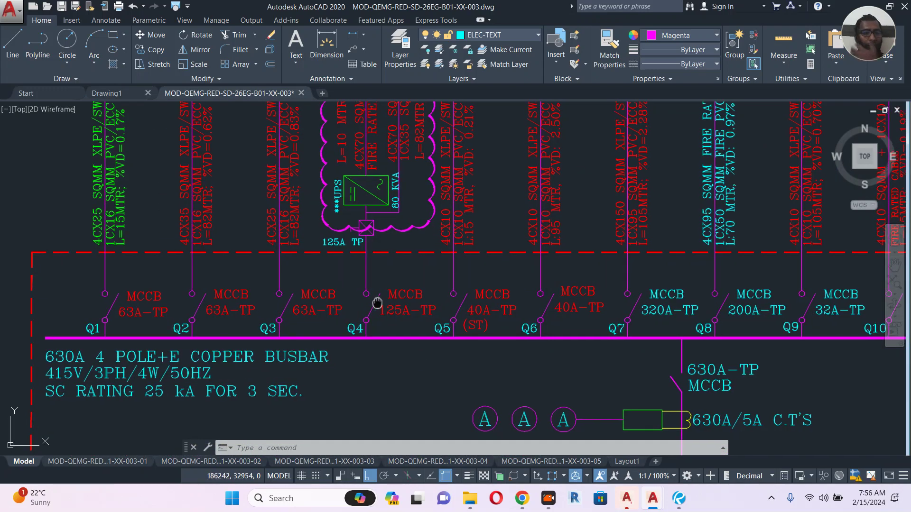
middle_drag(344, 318, 410, 291)
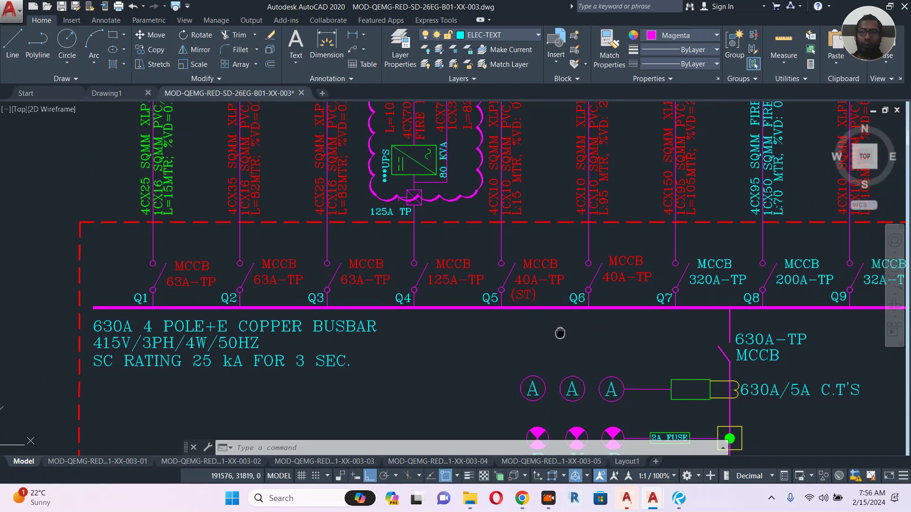
middle_drag(559, 332, 396, 261)
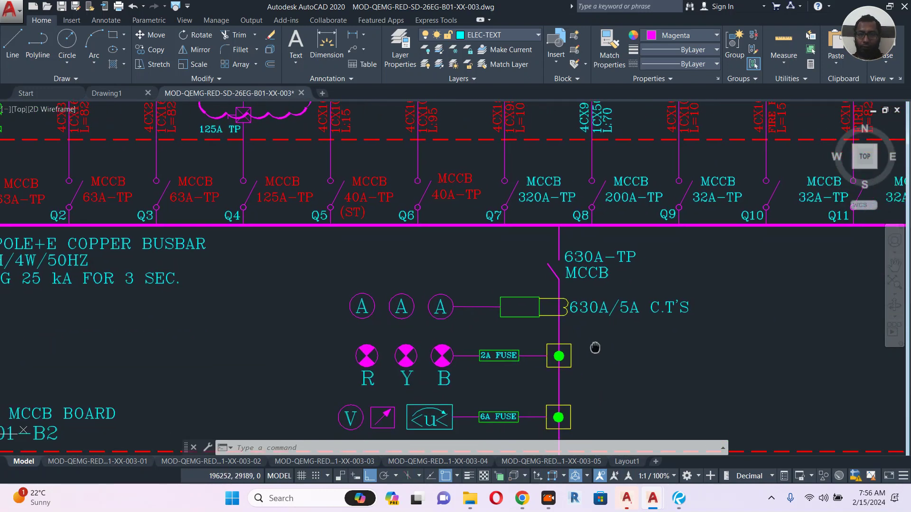
middle_drag(594, 348, 589, 342)
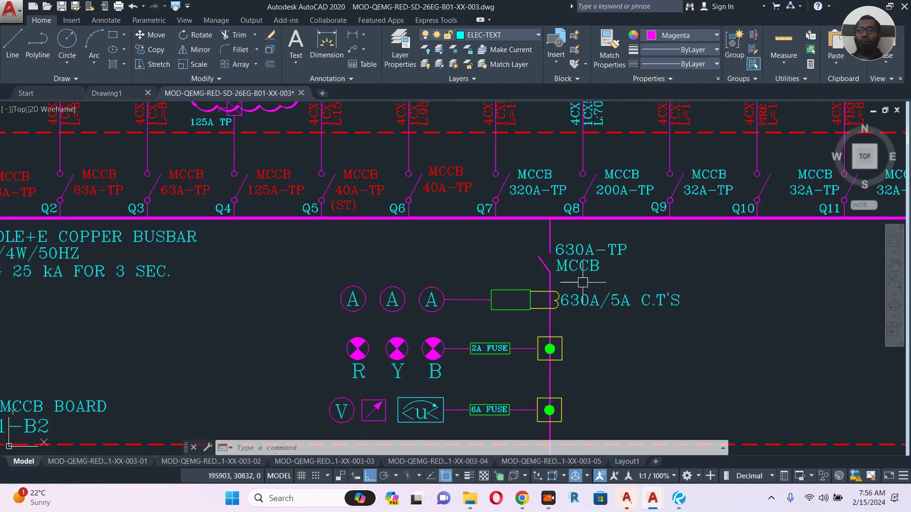
Search Google Images in Chrome for "63a tpn mccb schneider" and look through the breaker pictures
click(521, 506)
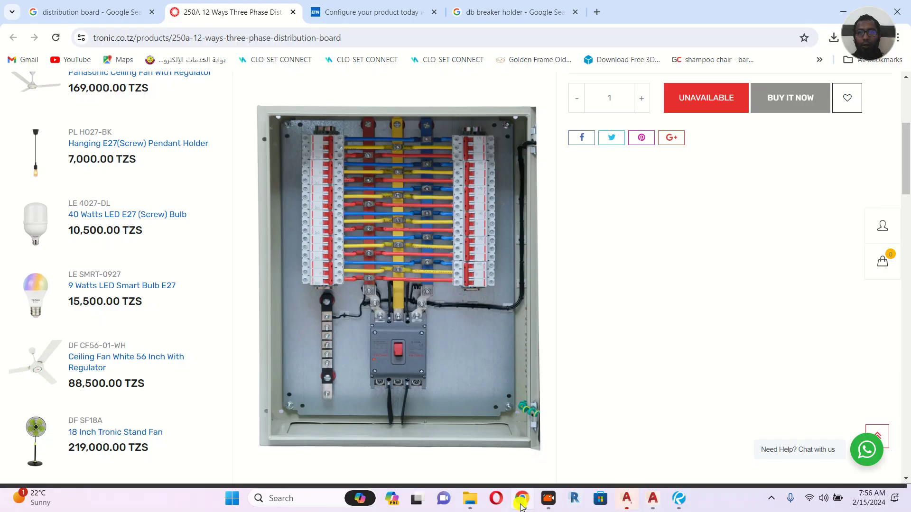
click(504, 12)
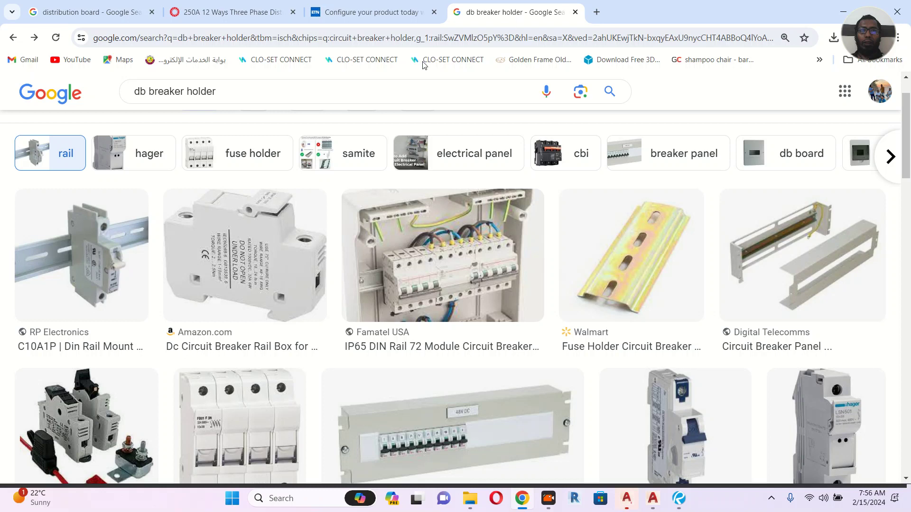
drag(229, 92, 128, 100)
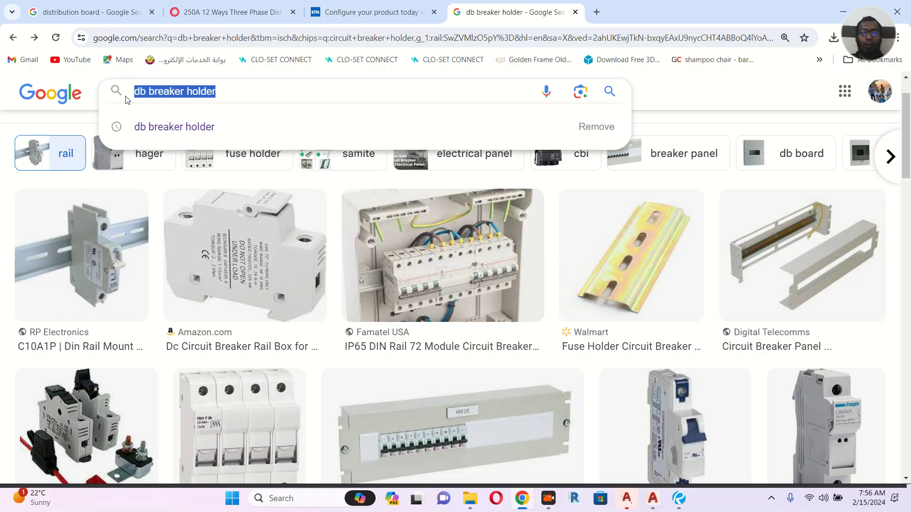
text(63a)
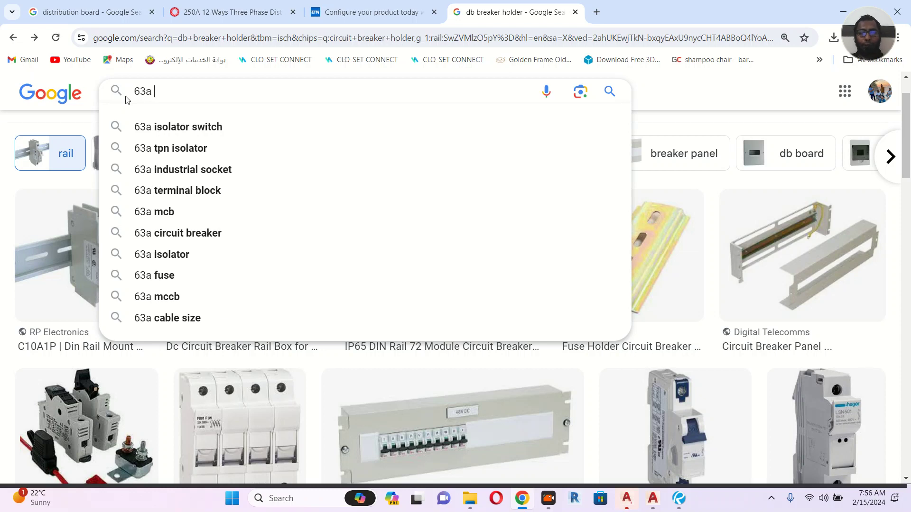
text( tpn)
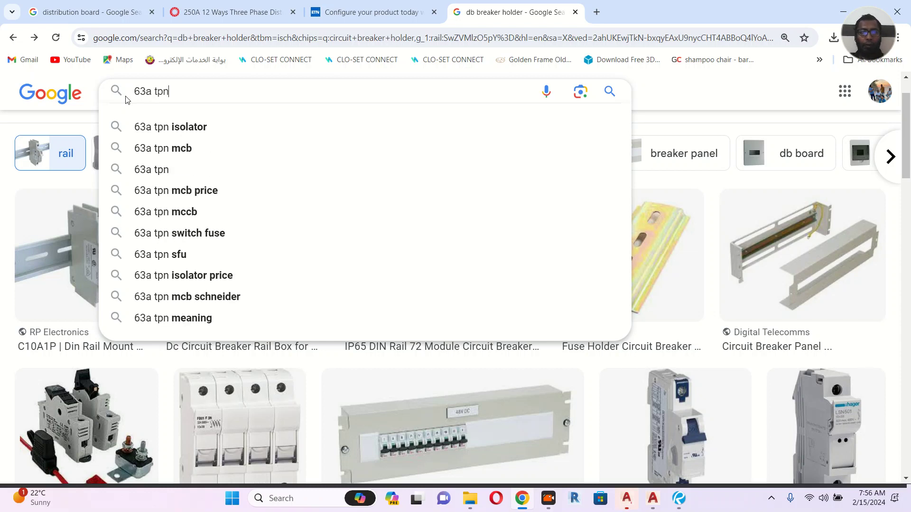
text( mccb)
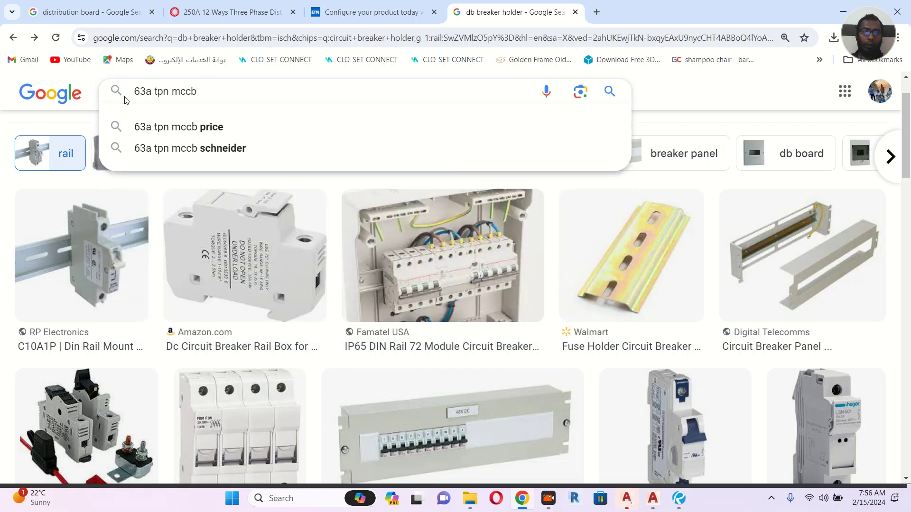
click(209, 147)
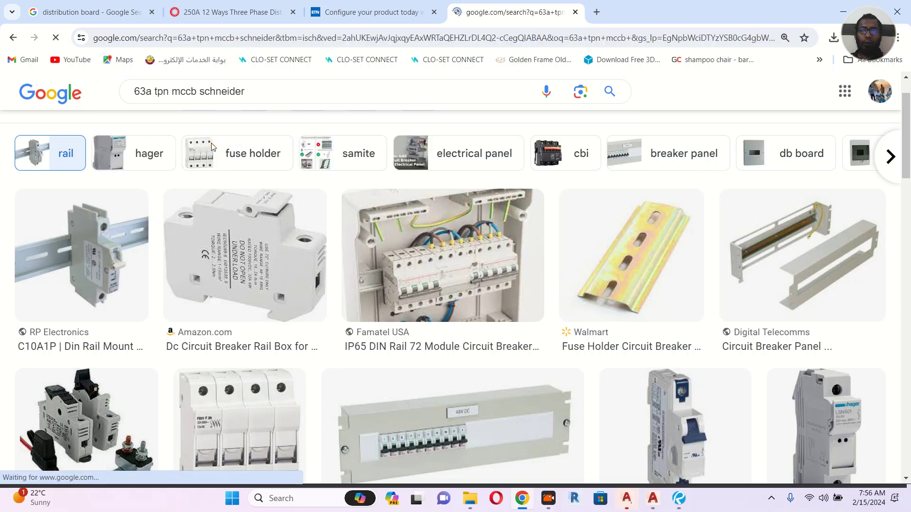
scroll(211, 144, down, 7)
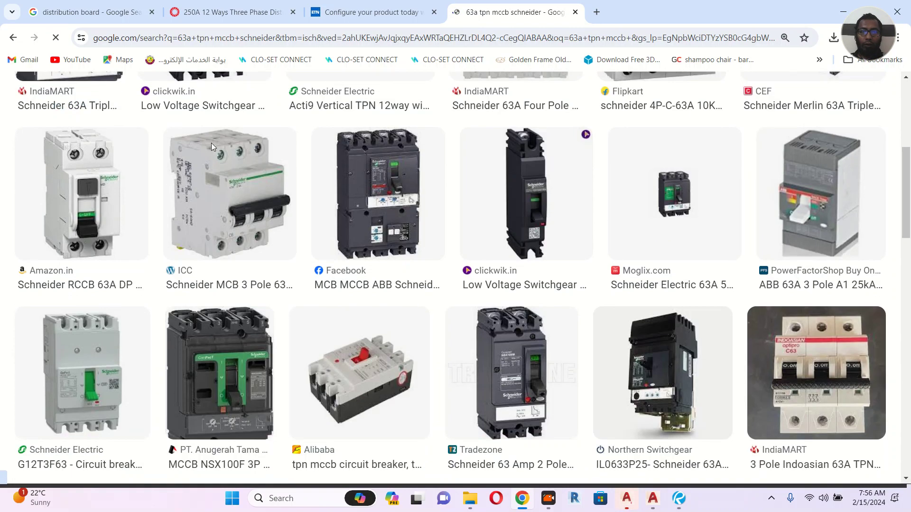
scroll(211, 145, up, 7)
scroll(212, 144, up, 1)
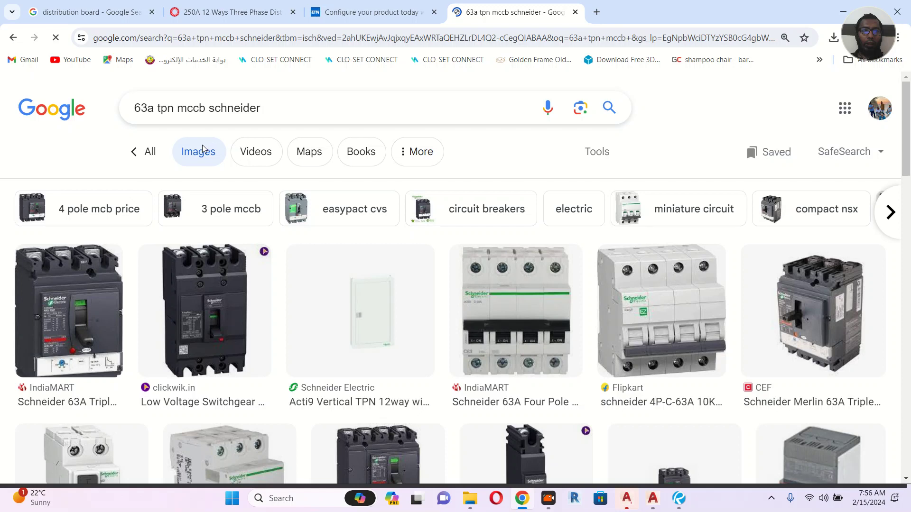
Extend the image search to "63a tpn mccb schneider dimention" and open the dimension drawing of the EasyPact EZC100N circuit breaker
click(283, 102)
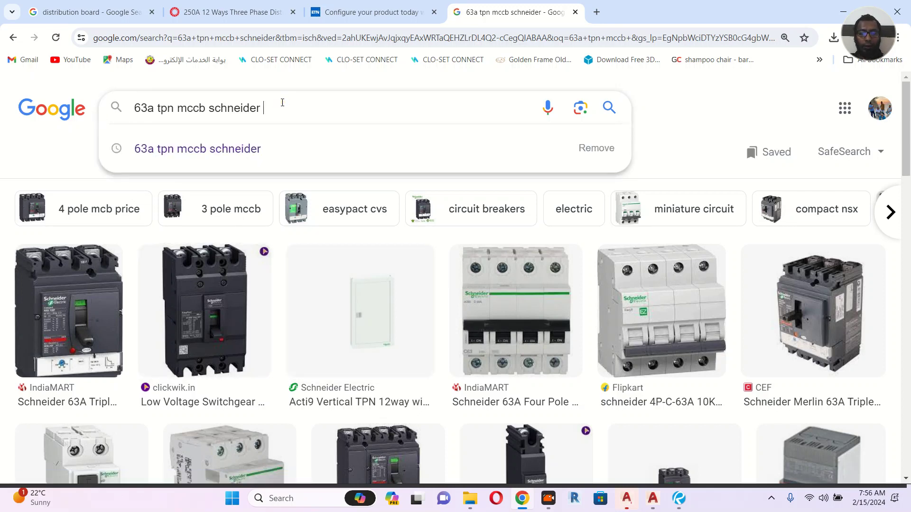
key(Escape)
text(dimention)
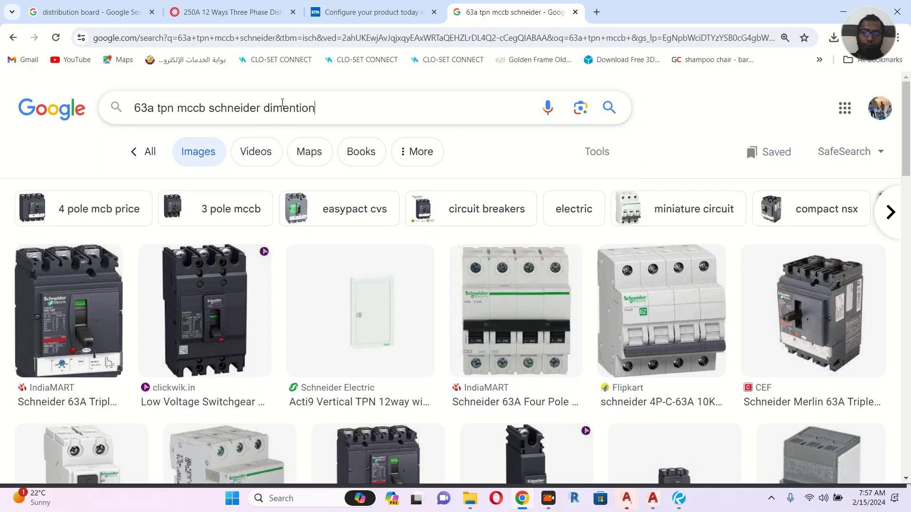
key(Return)
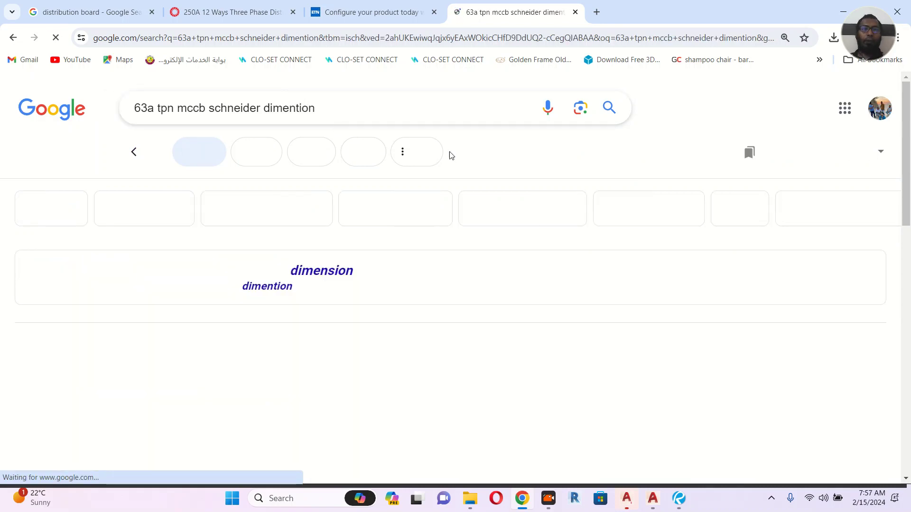
scroll(274, 197, down, 1)
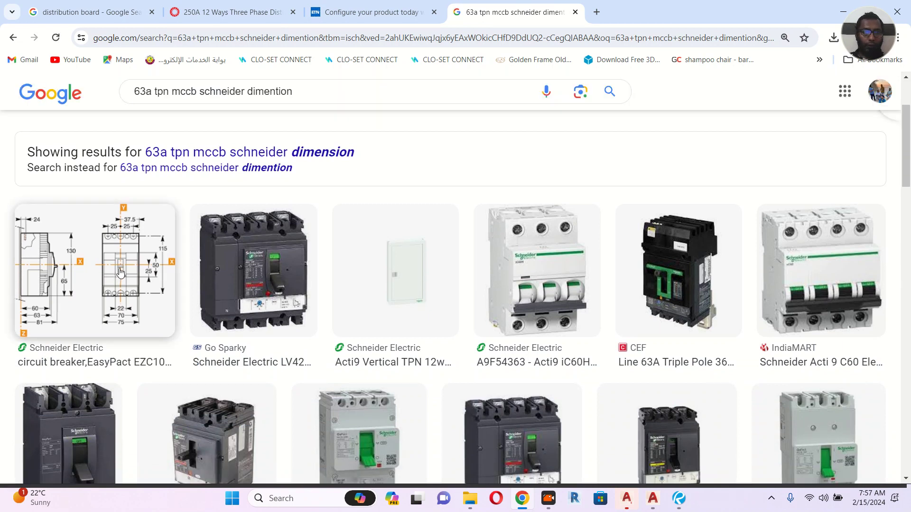
click(120, 273)
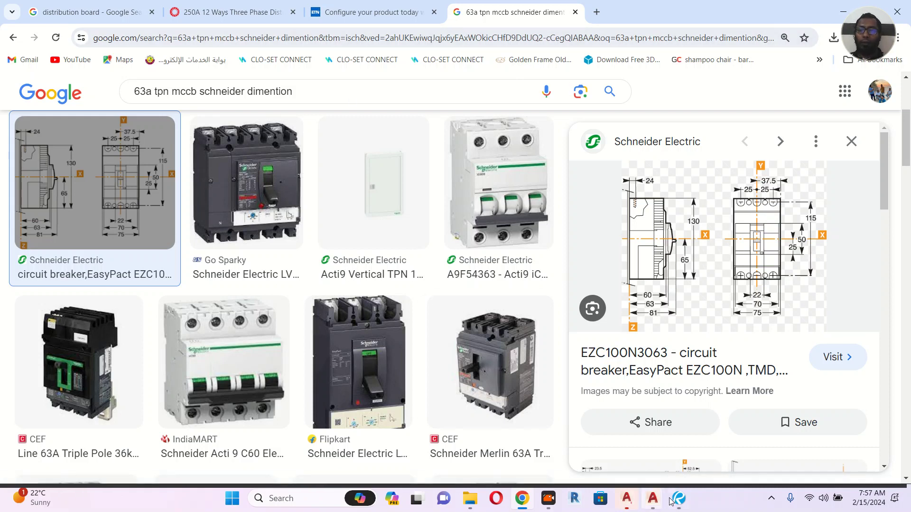
Switch to the AutoCAD single-line drawing and draw an 81 by 131 rectangle in the empty area outside the sheet border
mouse_move(657, 496)
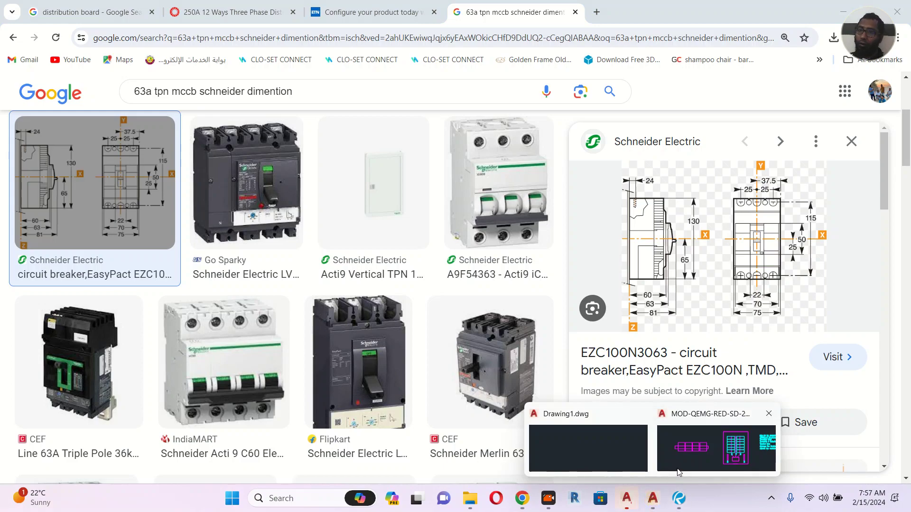
click(717, 446)
scroll(530, 324, down, 5)
scroll(386, 236, down, 4)
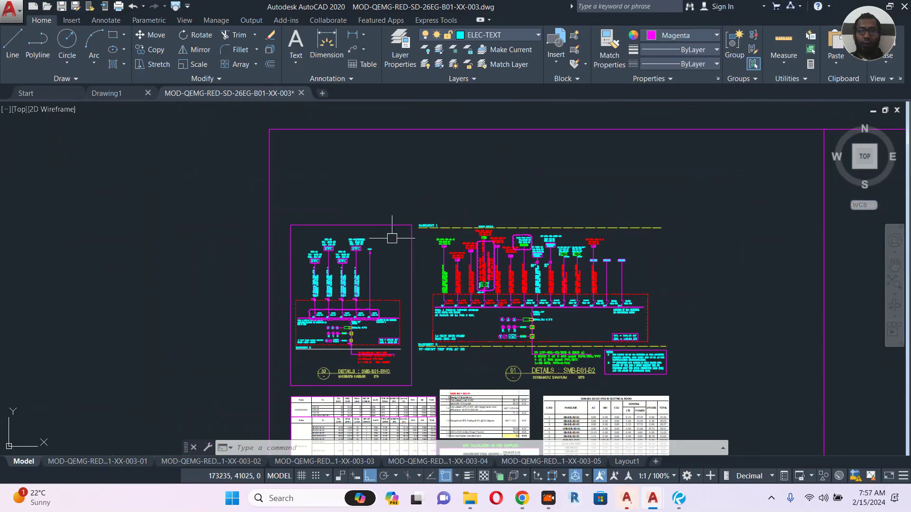
middle_drag(413, 237, 477, 251)
text(rec)
key(Return)
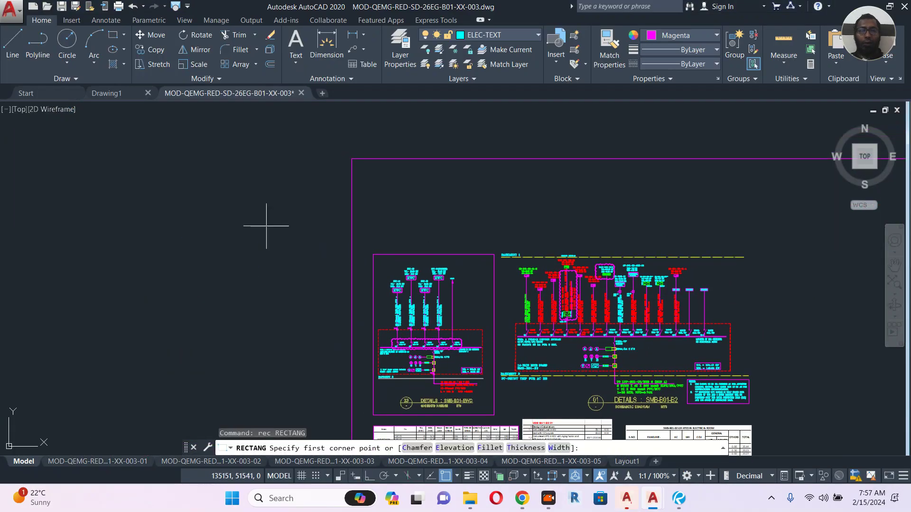
click(128, 197)
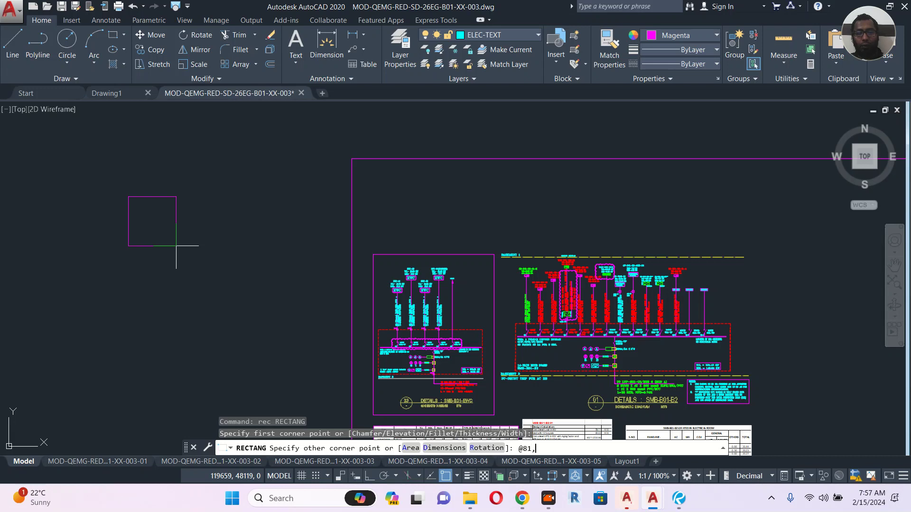
text(@81,131)
key(Return)
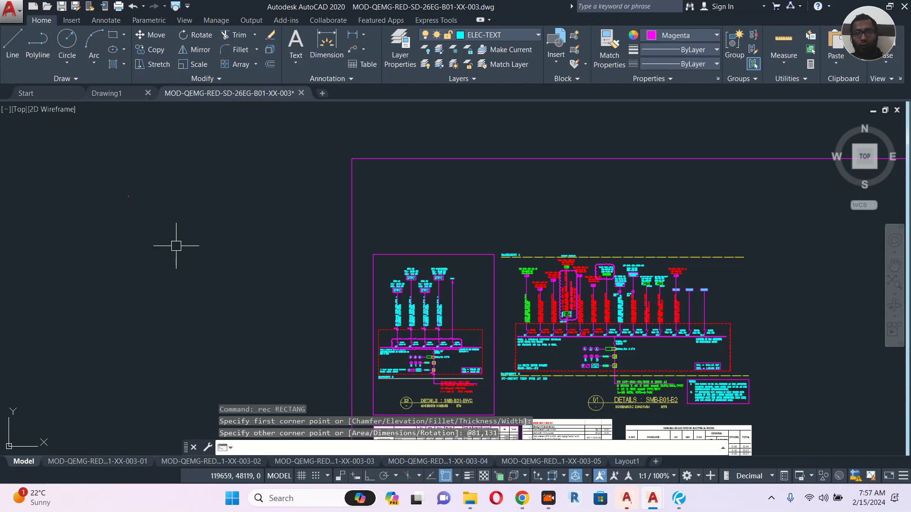
scroll(119, 200, up, 3)
scroll(139, 199, up, 2)
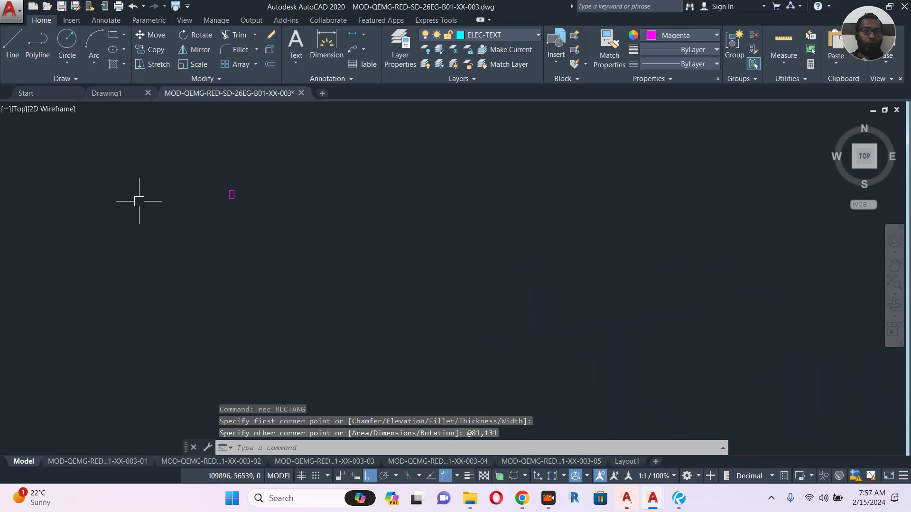
scroll(242, 199, up, 2)
scroll(262, 208, up, 3)
middle_drag(287, 197, 299, 278)
Check the main incoming breaker on the SMB-B01-B2 single-line diagram and search Google Images in Chrome for "630a tpn mccb schneider dimension"
scroll(256, 225, down, 10)
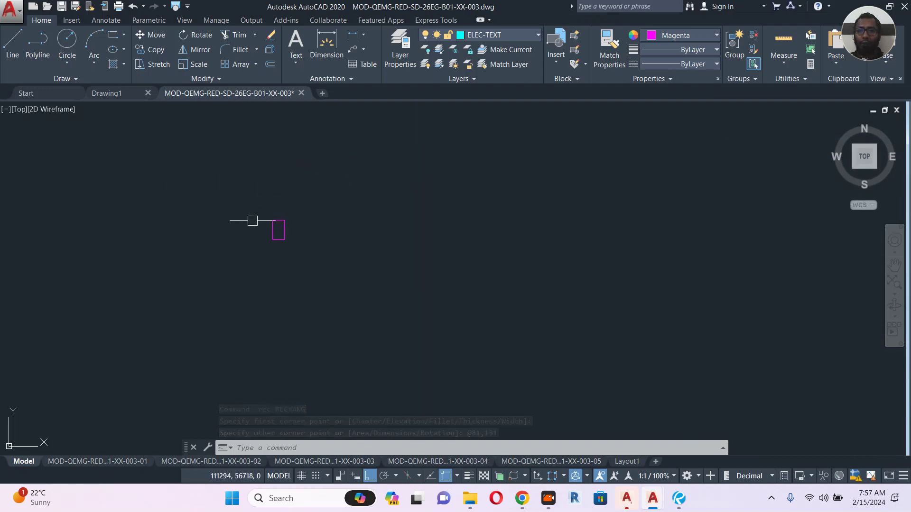
mouse_move(519, 297)
middle_down()
mouse_move(495, 297)
mouse_move(465, 272)
mouse_move(356, 228)
mouse_move(614, 309)
middle_up()
scroll(512, 276, up, 8)
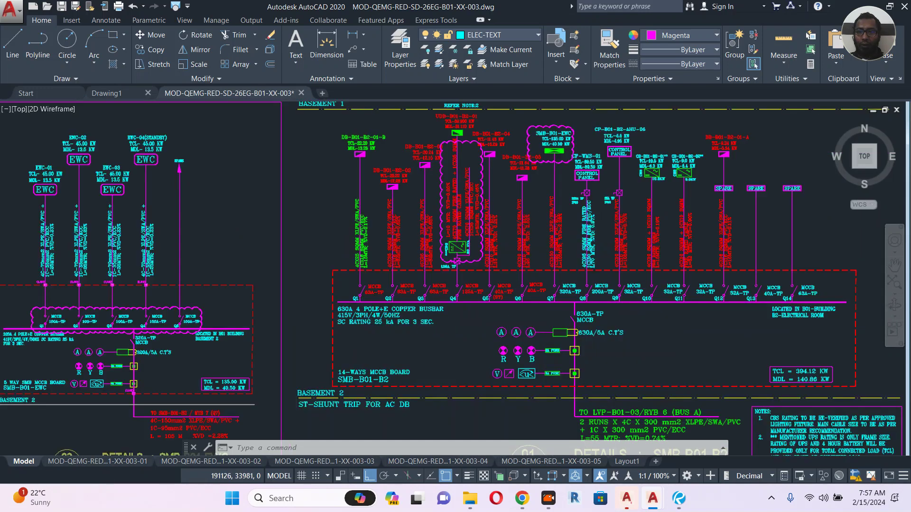
scroll(567, 317, up, 2)
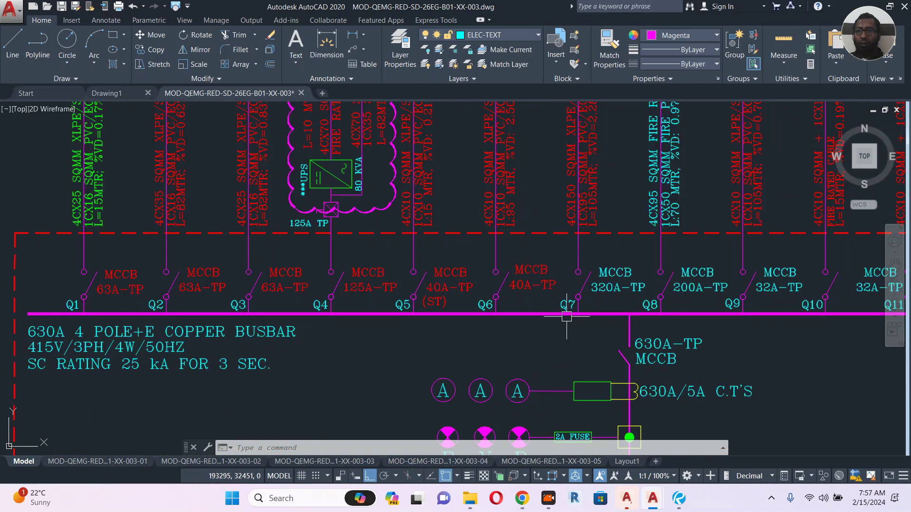
mouse_move(631, 328)
middle_down()
mouse_move(587, 220)
mouse_move(638, 275)
mouse_move(628, 273)
middle_up()
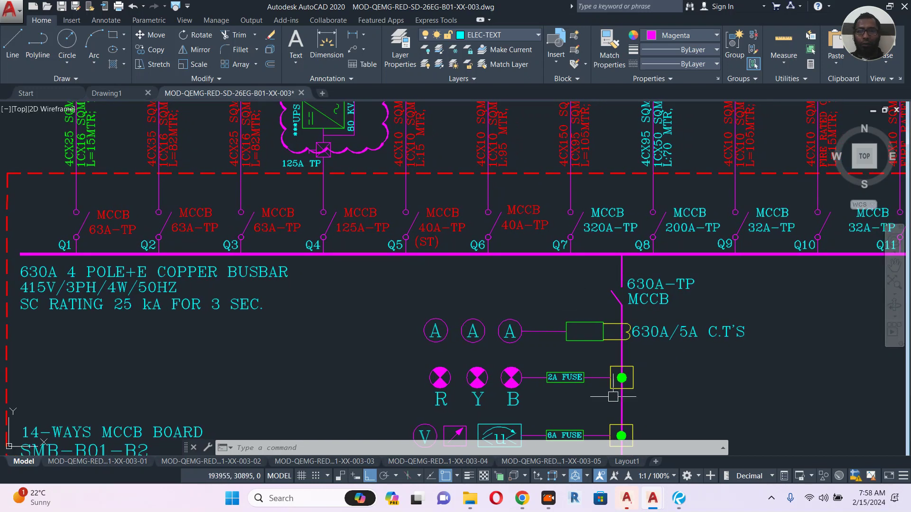
mouse_move(653, 496)
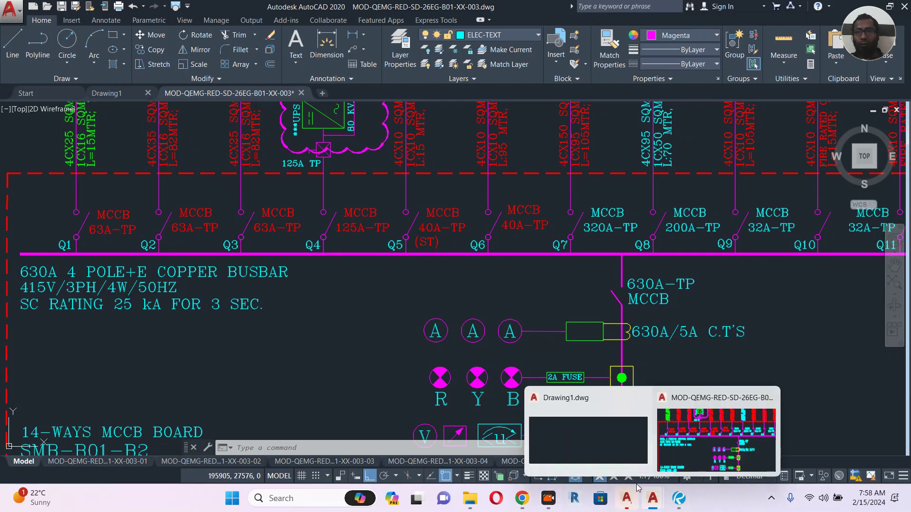
click(526, 434)
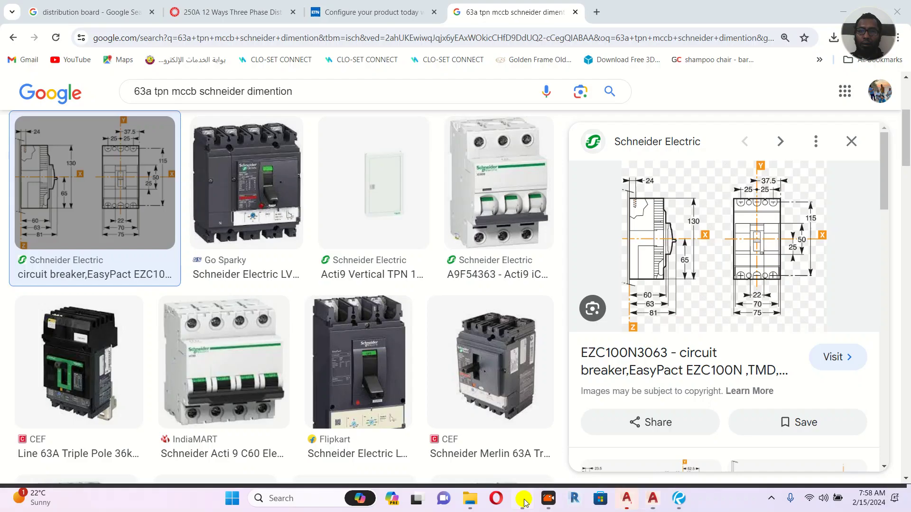
click(145, 93)
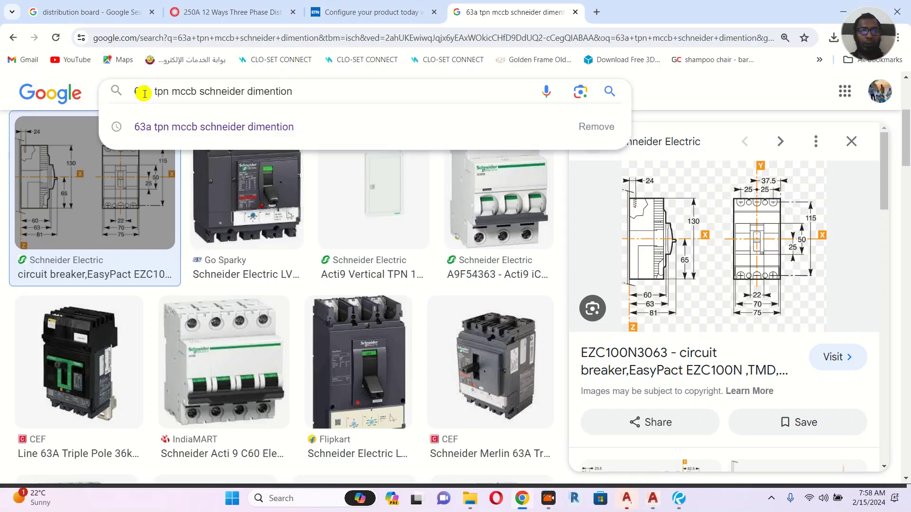
key(Return)
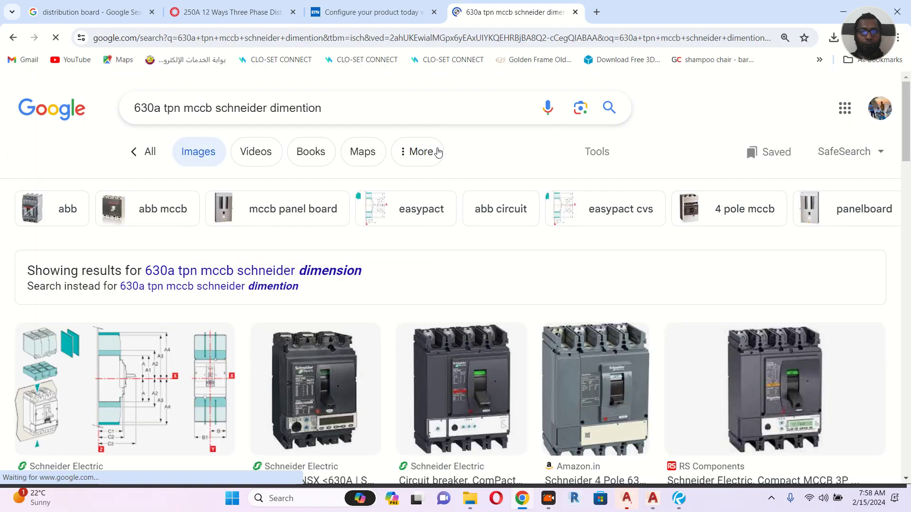
scroll(492, 212, down, 1)
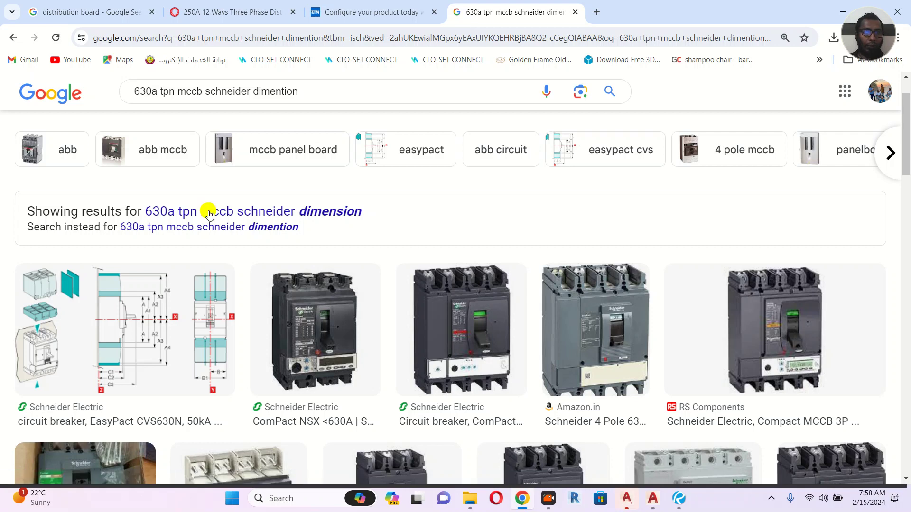
click(209, 213)
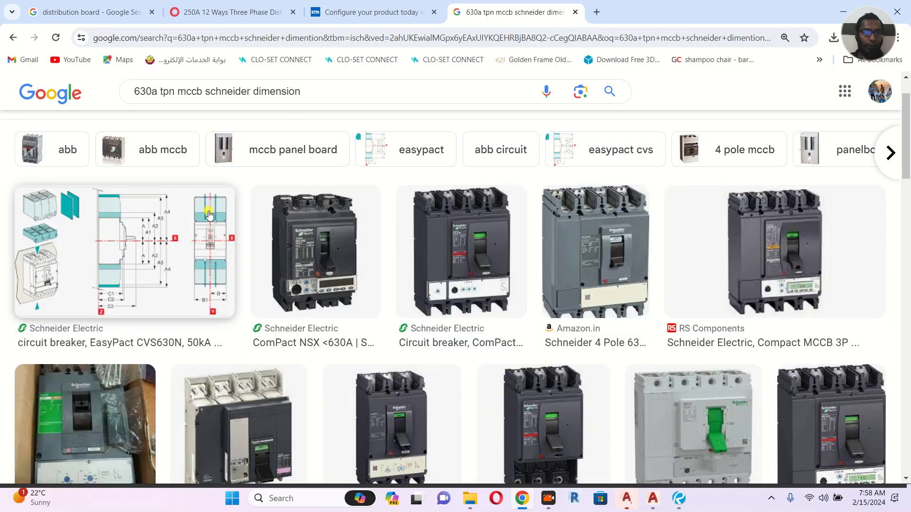
Open the dimension drawing of the EasyPact CVS630N circuit breaker and look through the other 630A breaker pictures
click(158, 259)
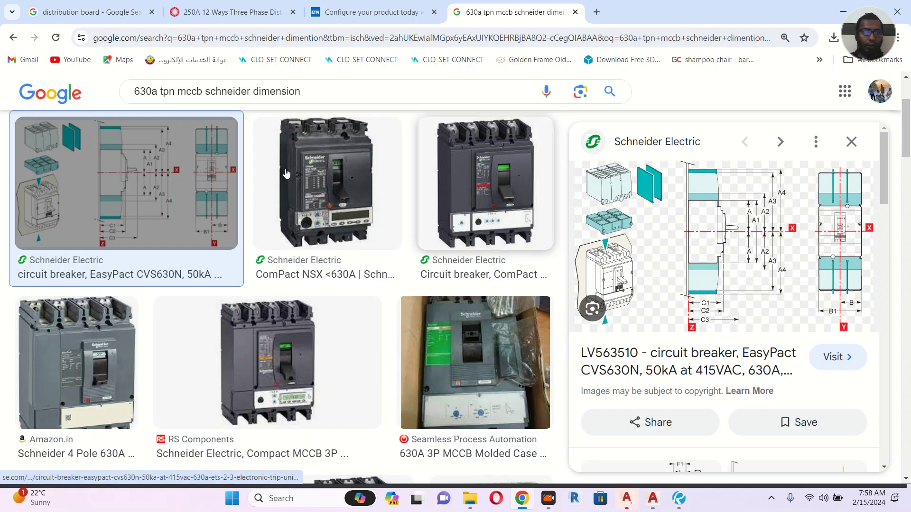
scroll(266, 171, down, 8)
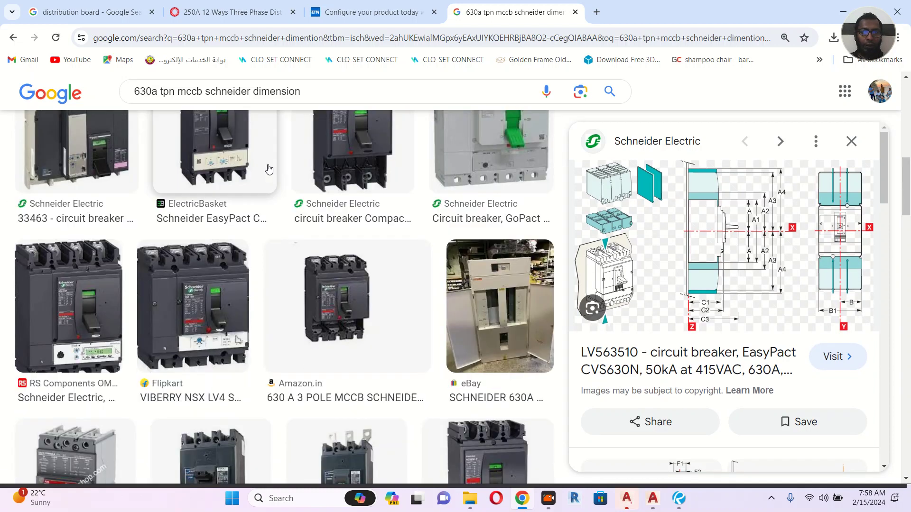
scroll(269, 169, down, 4)
scroll(267, 170, up, 8)
scroll(268, 168, up, 7)
Show the general web results for "630a tpn mccb schneider dimension" and copy the size "215 x 161 x 86 mm"
click(148, 153)
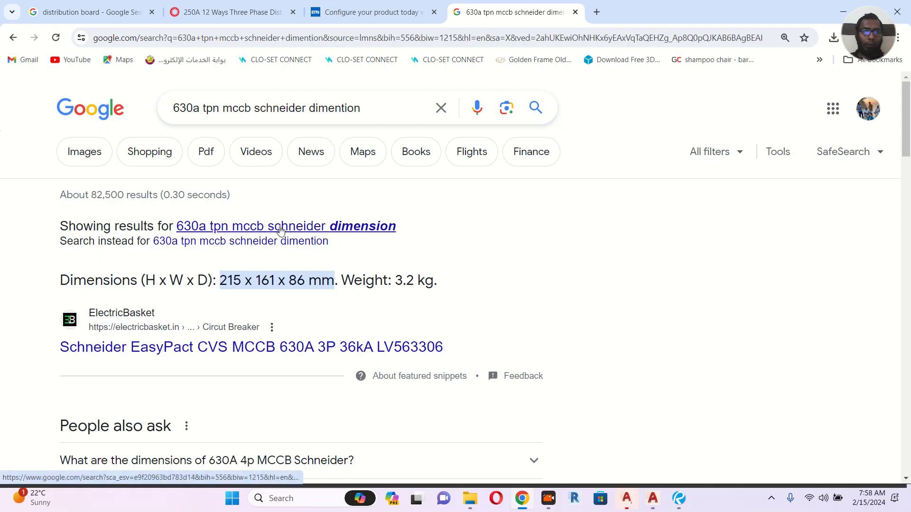
click(310, 228)
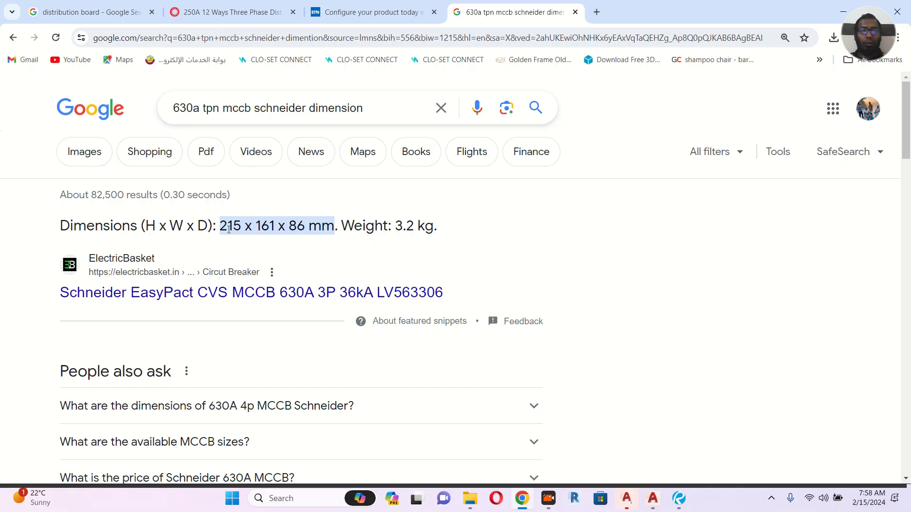
drag(218, 226, 329, 226)
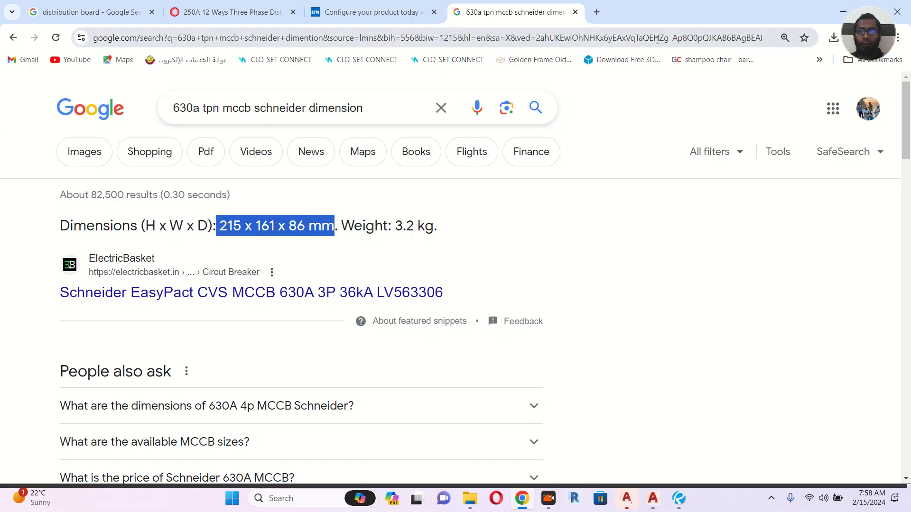
Return to AutoCAD and paste the copied dimensions "215 x 161 x 86 mm" as text beside the small breaker rectangle
click(839, 5)
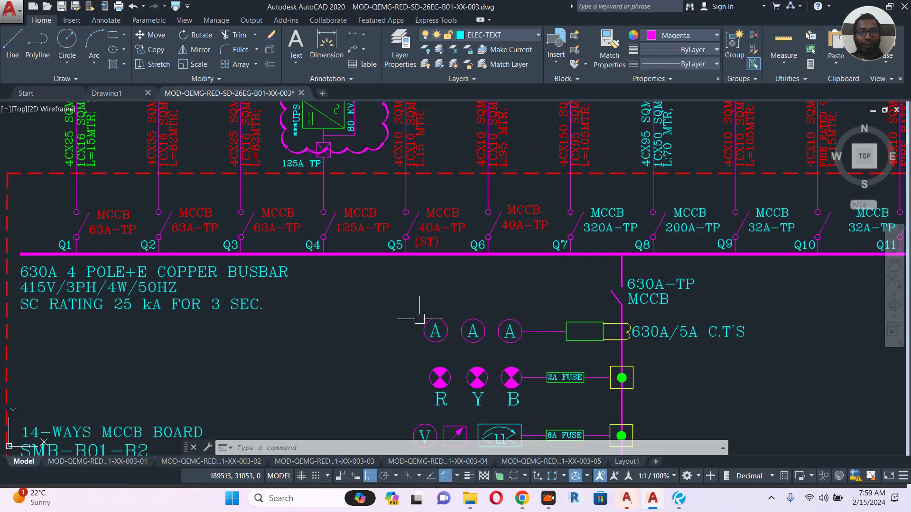
scroll(418, 322, down, 5)
scroll(696, 252, up, 4)
scroll(697, 252, down, 3)
mouse_move(275, 264)
middle_down()
mouse_move(655, 283)
mouse_move(611, 273)
middle_up()
scroll(611, 273, down, 3)
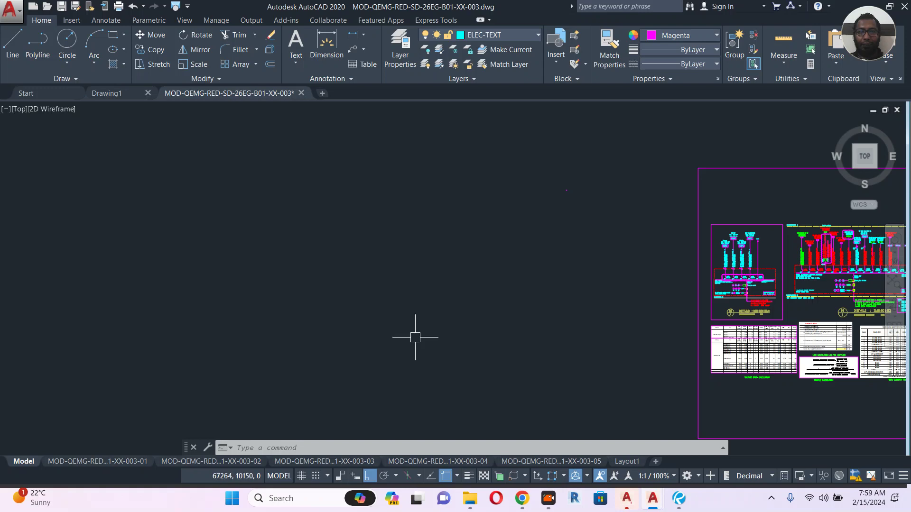
scroll(415, 335, down, 4)
scroll(462, 286, up, 4)
scroll(463, 285, up, 2)
scroll(441, 358, up, 3)
scroll(419, 366, up, 3)
scroll(283, 199, up, 3)
middle_drag(283, 189, 315, 270)
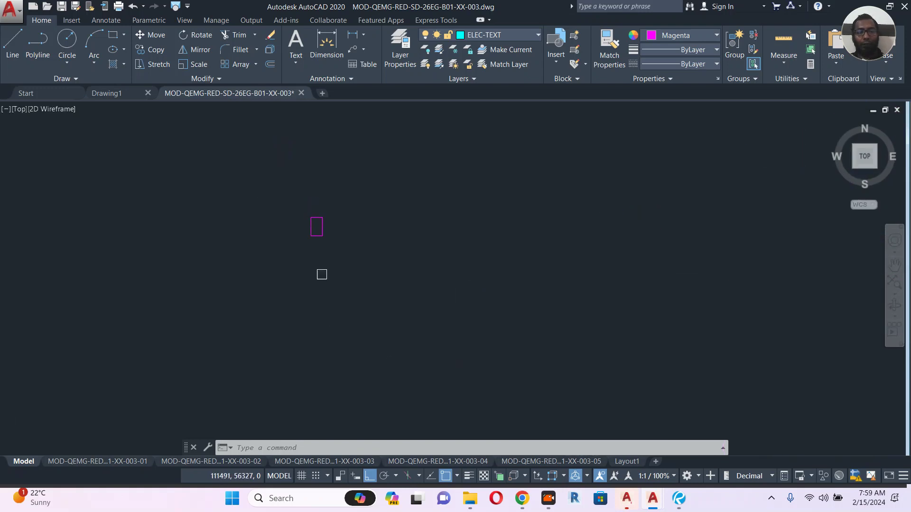
key(ctrl+v)
click(401, 156)
key(Escape)
Draw a 215 by 161 rectangle below the pasted dimension text for the 630A breaker
middle_drag(494, 286, 413, 279)
scroll(413, 279, down, 1)
text(rec)
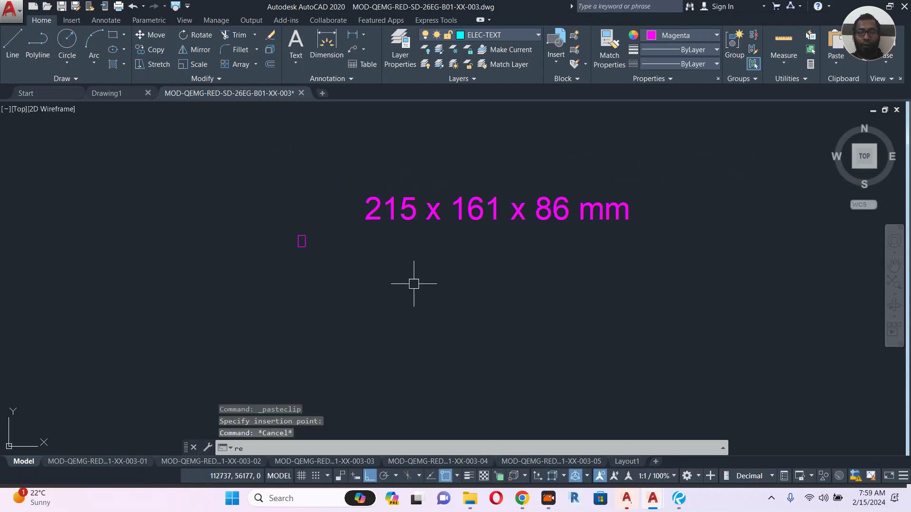
key(Return)
click(366, 282)
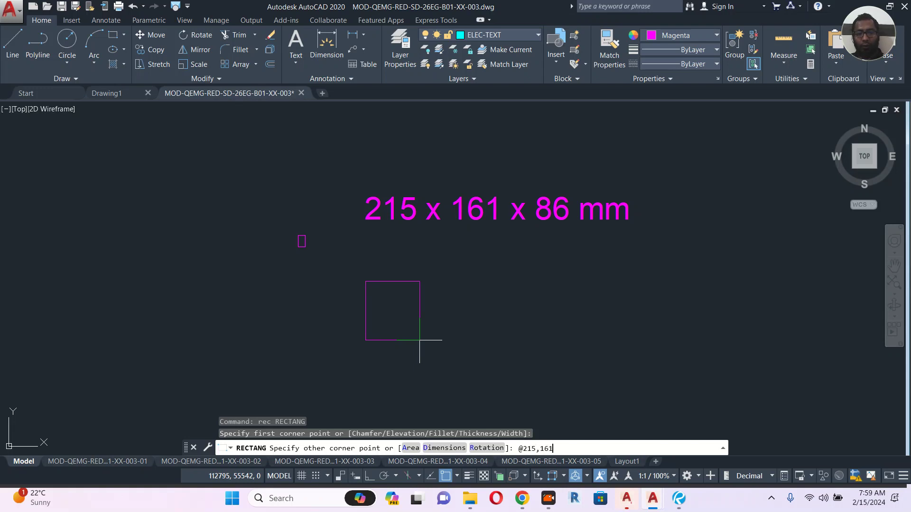
key(Return)
scroll(363, 266, up, 4)
click(406, 252)
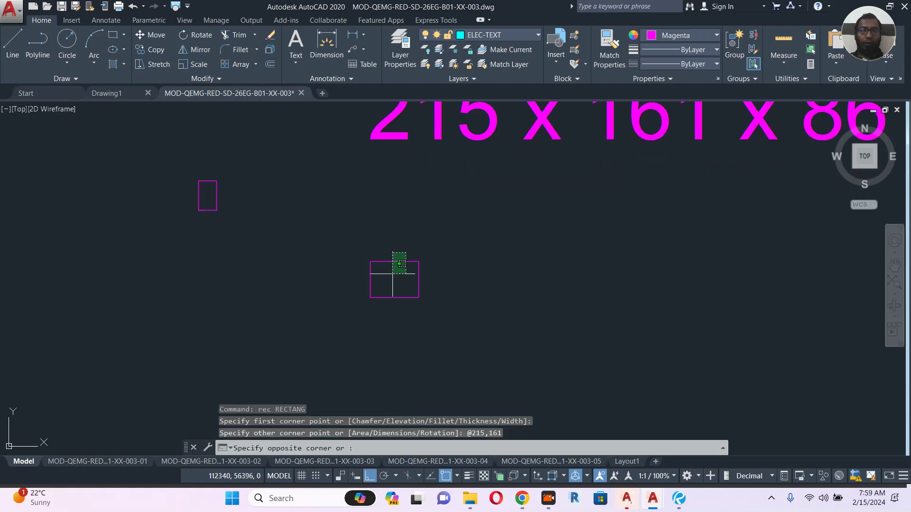
click(372, 296)
middle_drag(382, 309, 426, 281)
text(r)
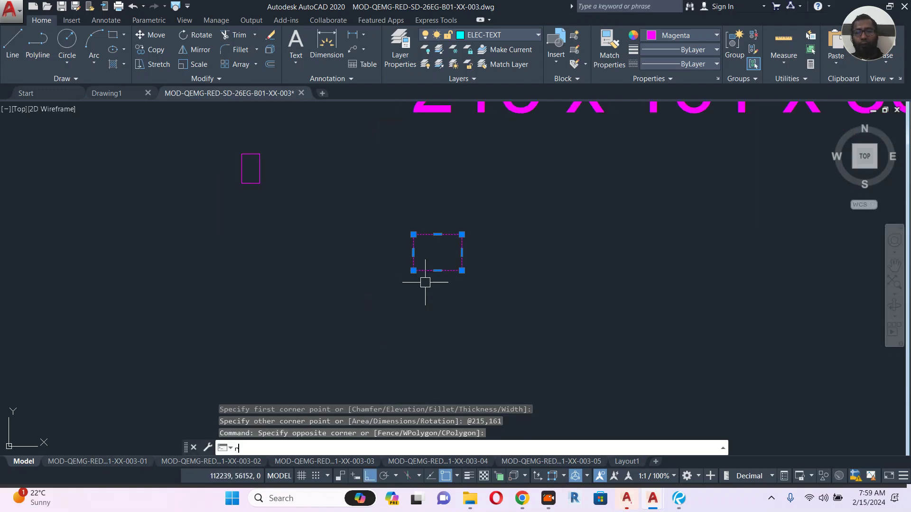
key(Return)
click(441, 249)
key(Escape)
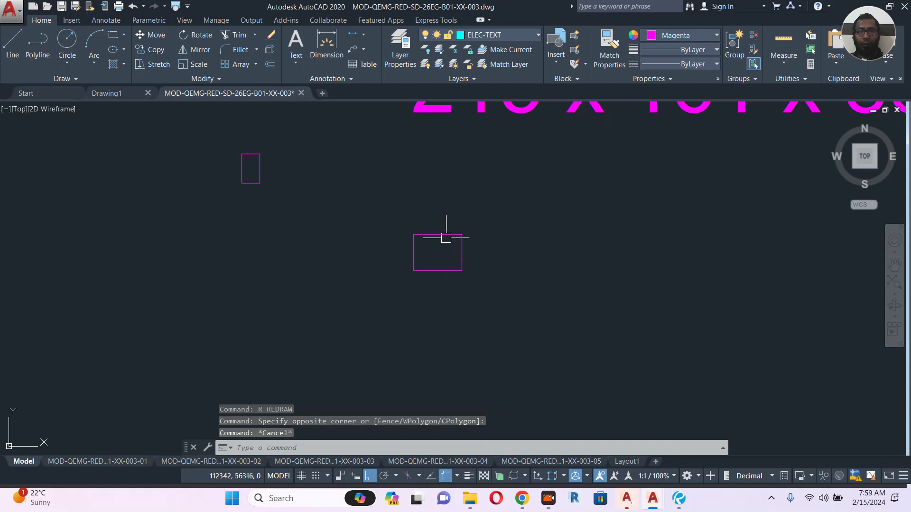
Recheck the breaker's height and width order in Chrome and rotate the 215 by 161 rectangle a quarter turn to stand upright
click(446, 238)
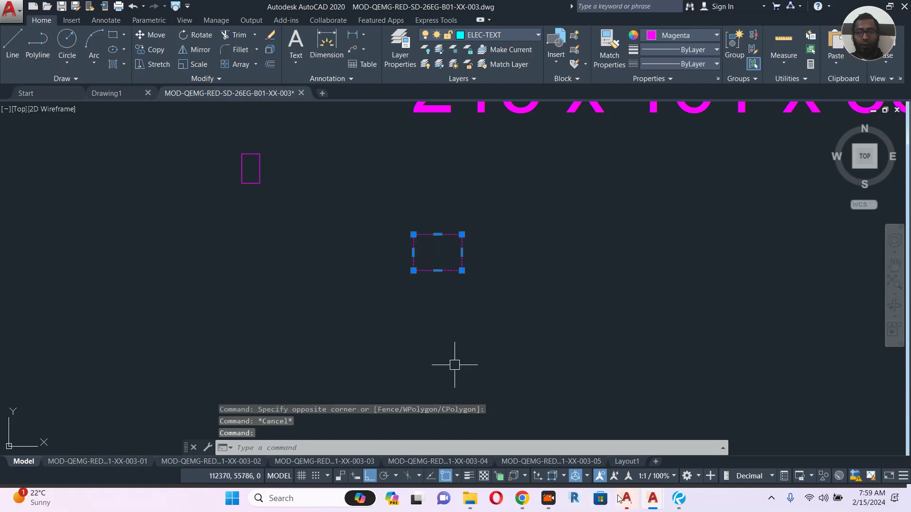
click(528, 501)
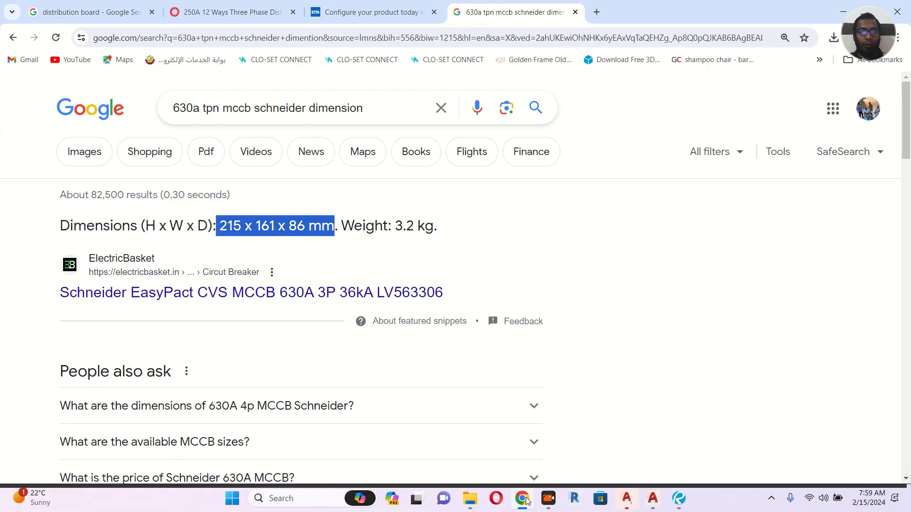
click(526, 501)
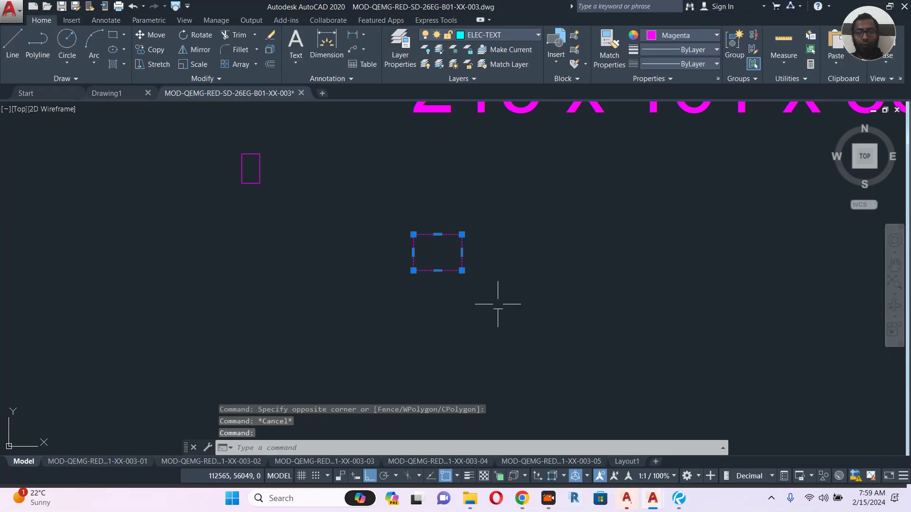
text(ro)
key(Return)
click(446, 257)
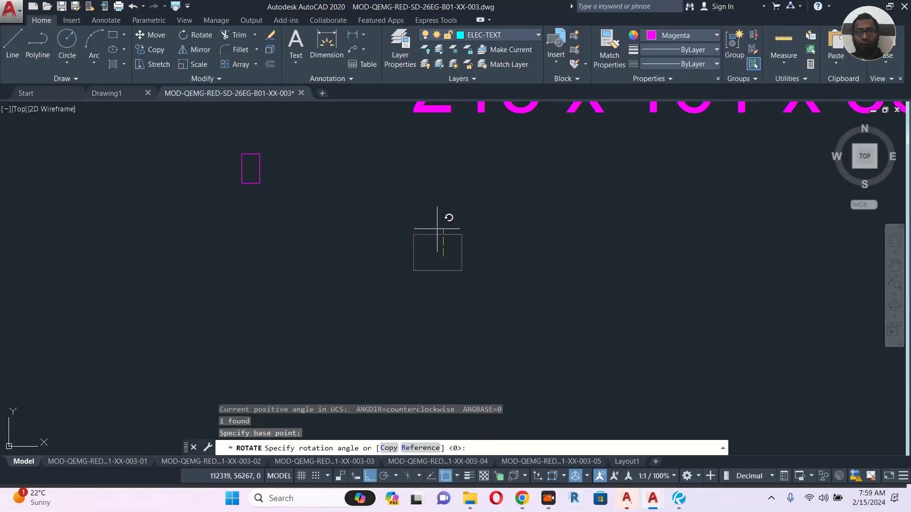
click(432, 188)
Move the upright 630A breaker rectangle horizontally to the other side of the small 81 by 131 rectangle
scroll(449, 232, down, 2)
middle_drag(449, 240, 527, 255)
click(535, 247)
click(504, 292)
middle_drag(484, 308, 521, 308)
text(m)
key(Return)
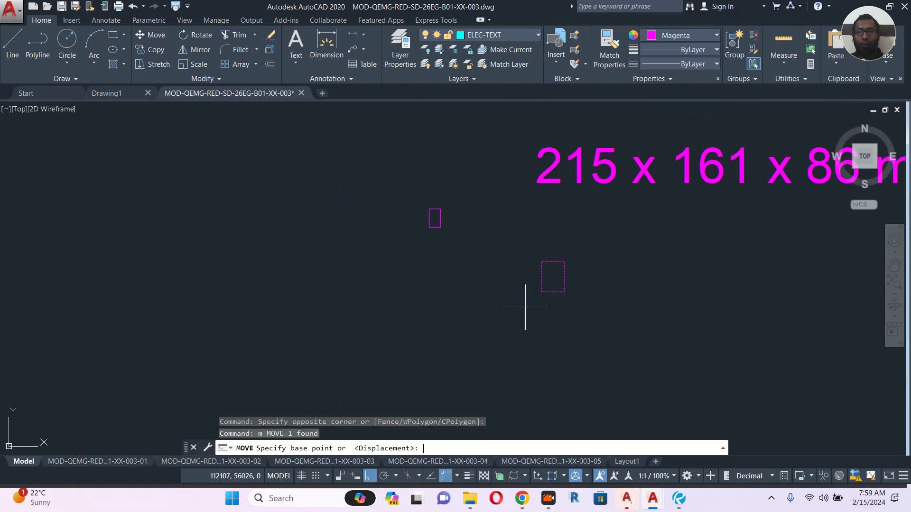
click(525, 306)
click(219, 319)
key(Escape)
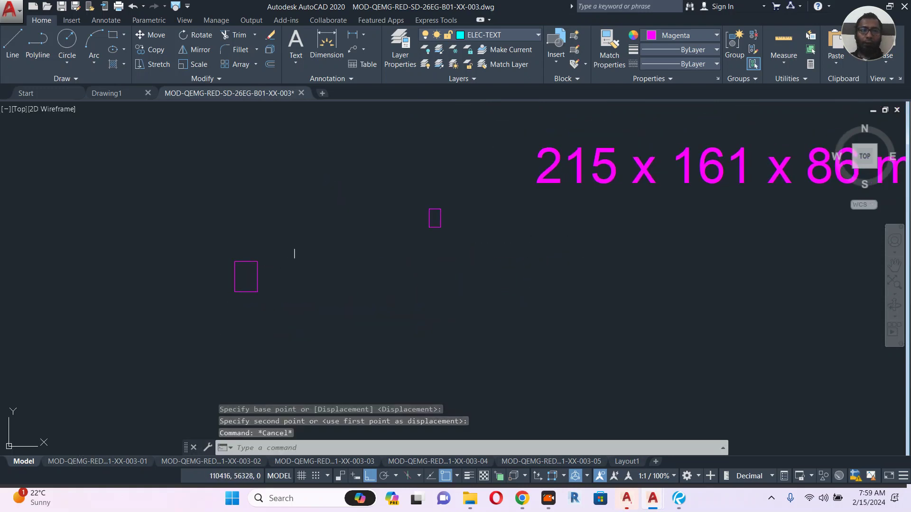
Move the small 81 by 131 breaker rectangle horizontally until it sits above and slightly left of the 630A breaker rectangle
scroll(213, 275, up, 2)
middle_drag(249, 259, 265, 301)
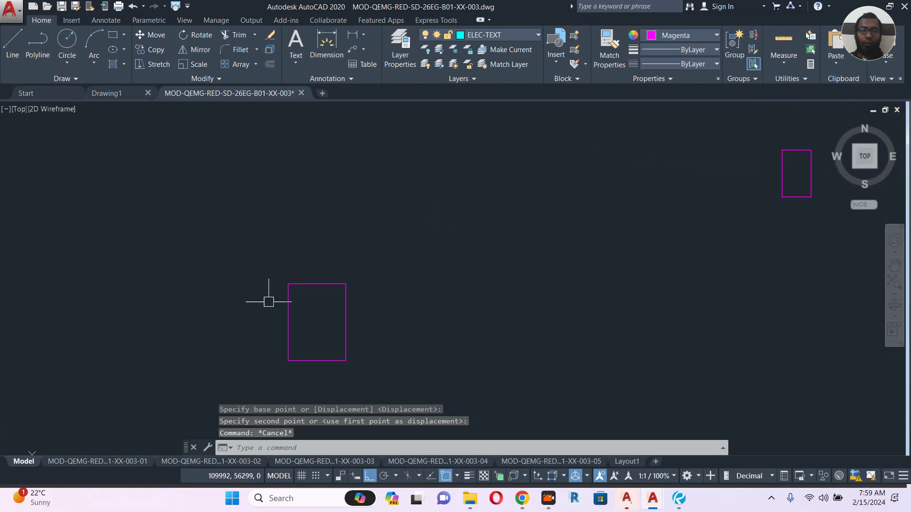
scroll(264, 301, down, 2)
click(617, 209)
click(568, 247)
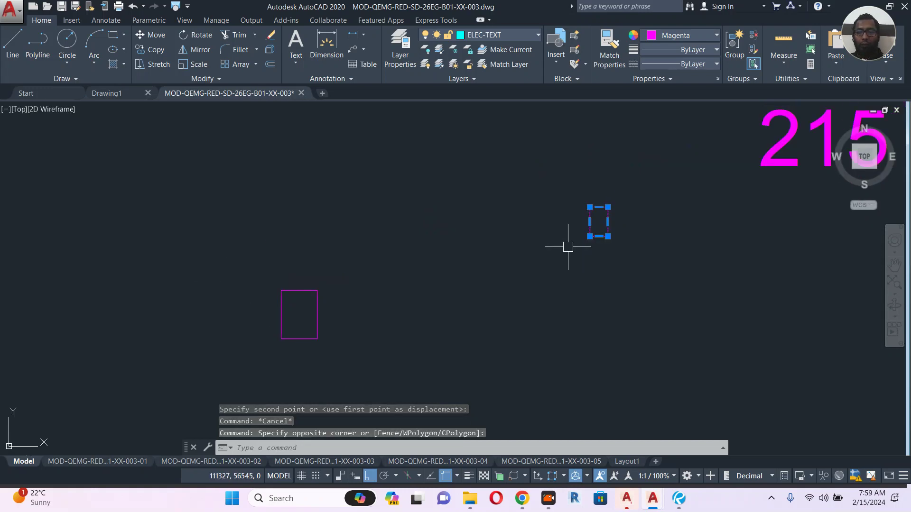
text(m)
key(Return)
click(590, 236)
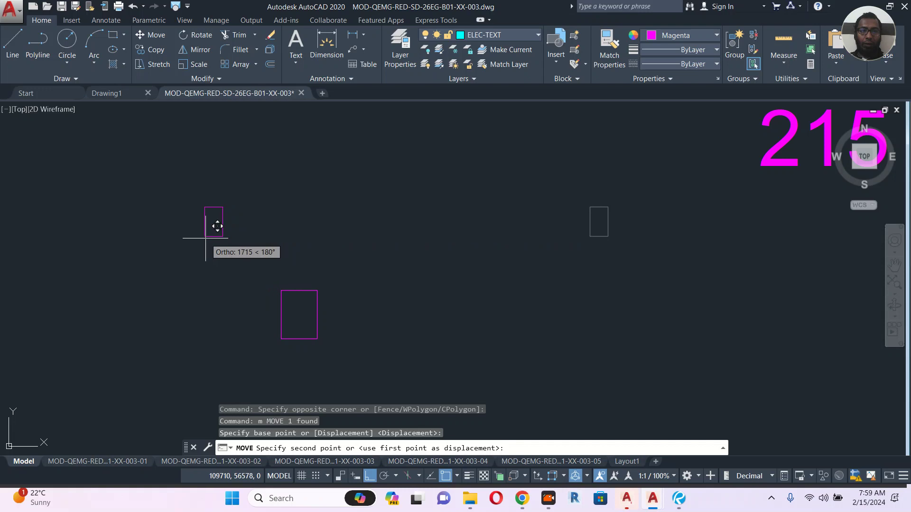
click(226, 245)
key(Escape)
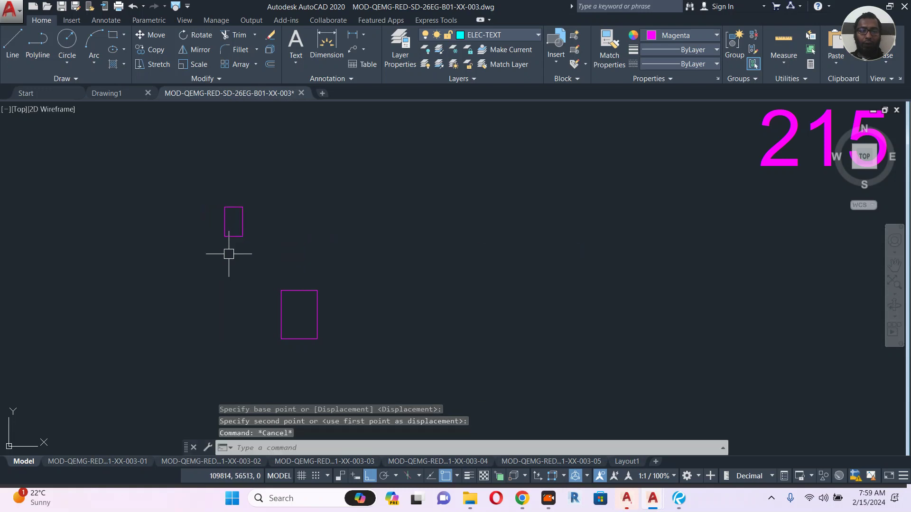
Examine the outgoing breakers on the SMB-B01-B2 single-line diagram to plan how many breaker rectangles the board needs
click(268, 203)
click(223, 245)
scroll(391, 255, down, 3)
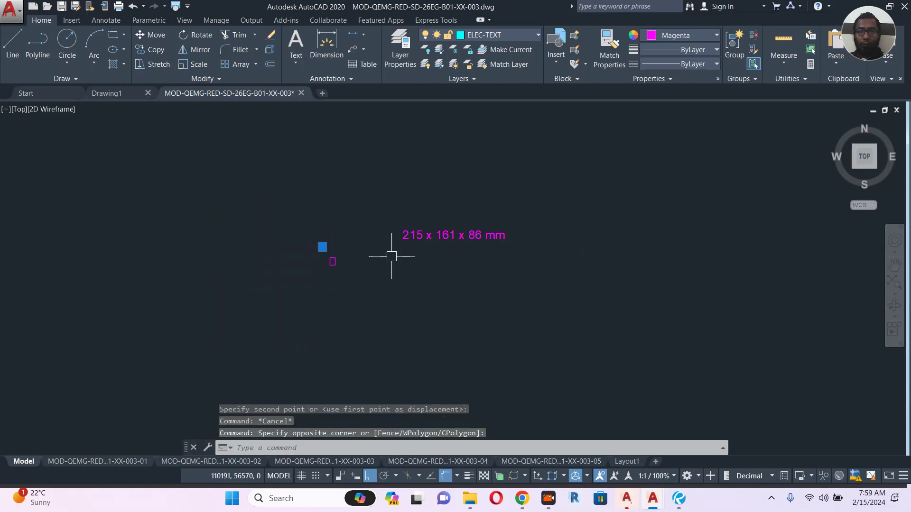
key(Escape)
mouse_move(595, 272)
middle_down()
mouse_move(280, 235)
mouse_move(229, 138)
middle_up()
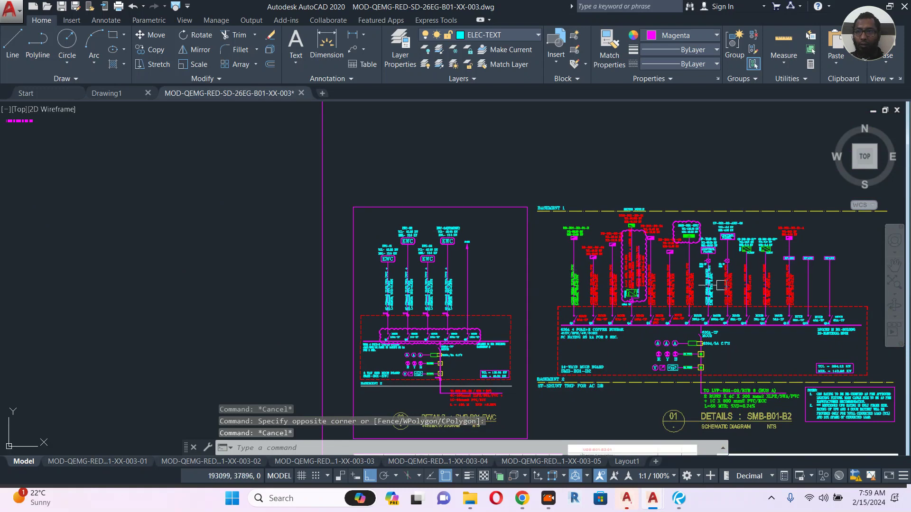
middle_drag(771, 328, 648, 297)
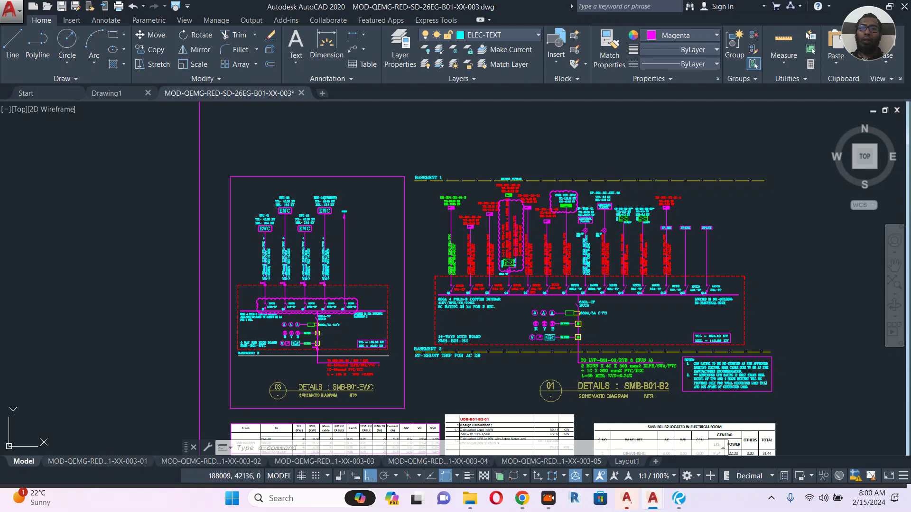
mouse_move(447, 234)
middle_down()
mouse_move(555, 279)
mouse_move(773, 270)
middle_up()
scroll(699, 279, down, 2)
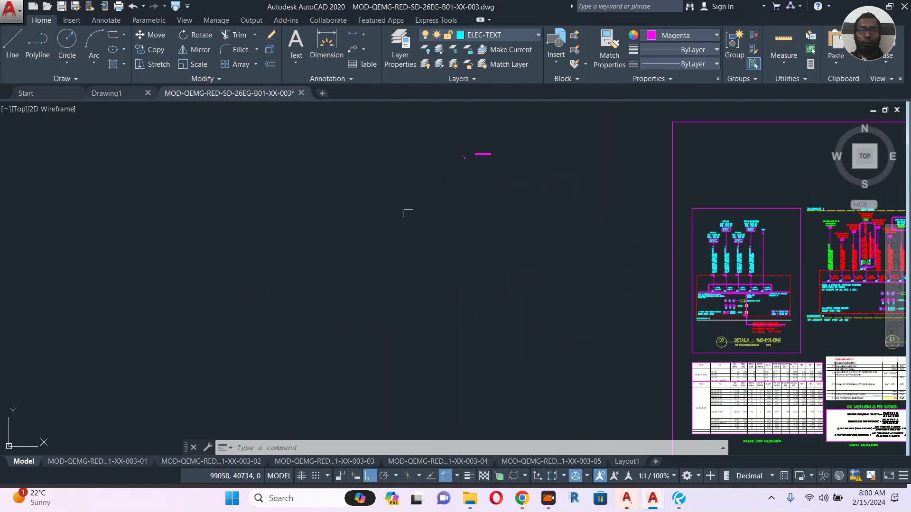
Copy the small breaker rectangle as a horizontal array of 7 items spaced about 85 mm apart, leaving a narrow gap between neighbours
scroll(484, 150, up, 10)
scroll(483, 185, up, 4)
click(484, 189)
click(436, 248)
scroll(498, 230, up, 2)
middle_drag(498, 230, 452, 270)
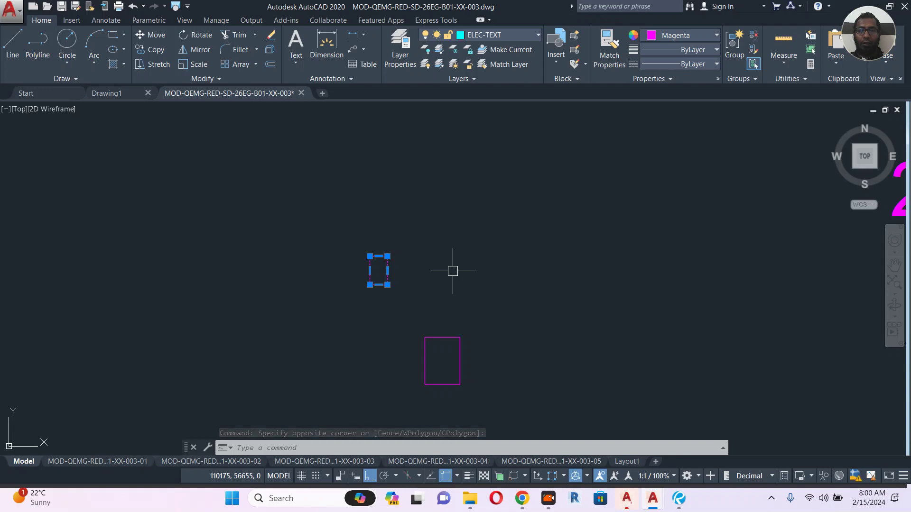
text(co)
key(Return)
scroll(385, 257, up, 2)
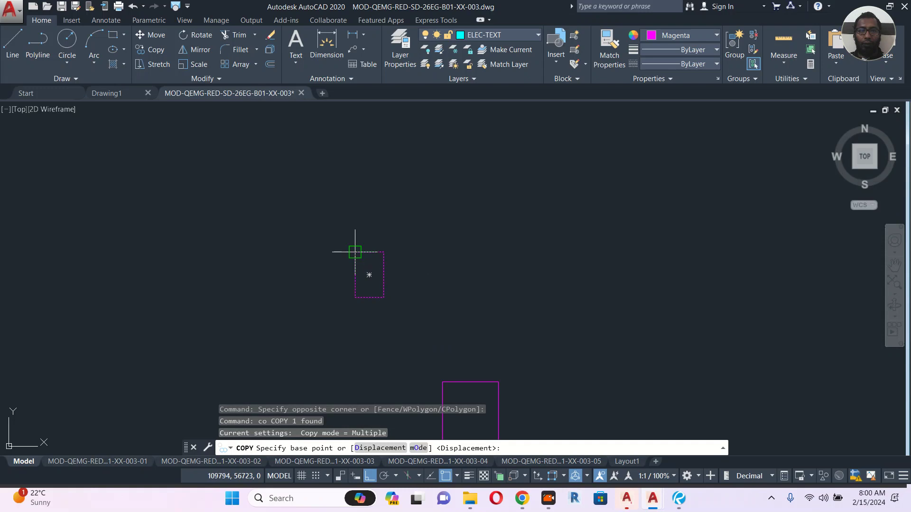
click(355, 252)
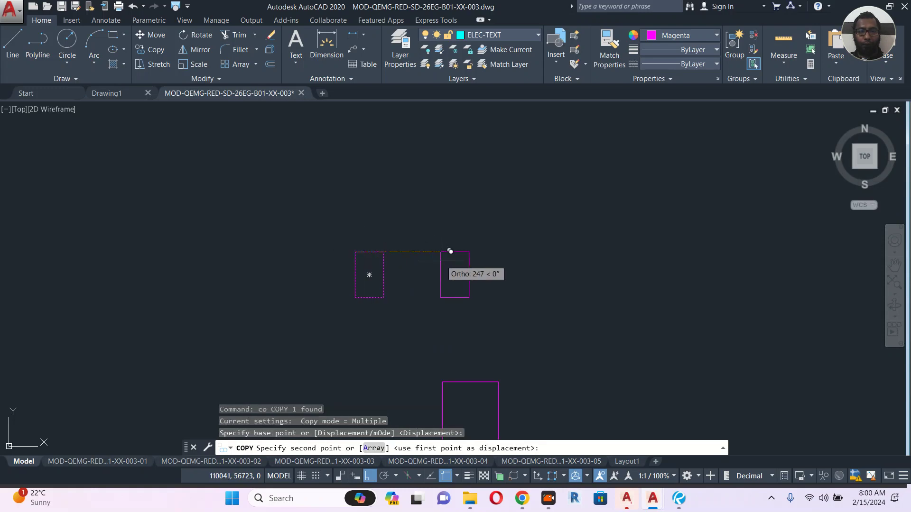
click(373, 449)
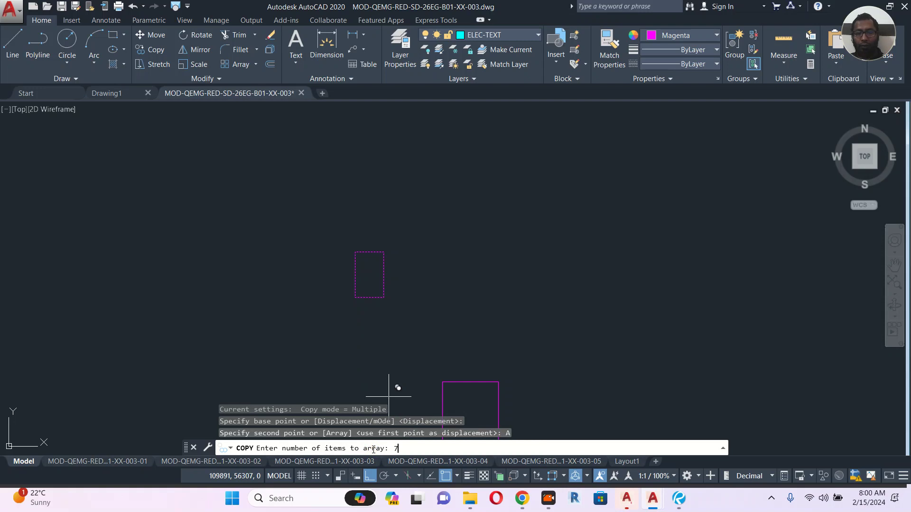
key(Return)
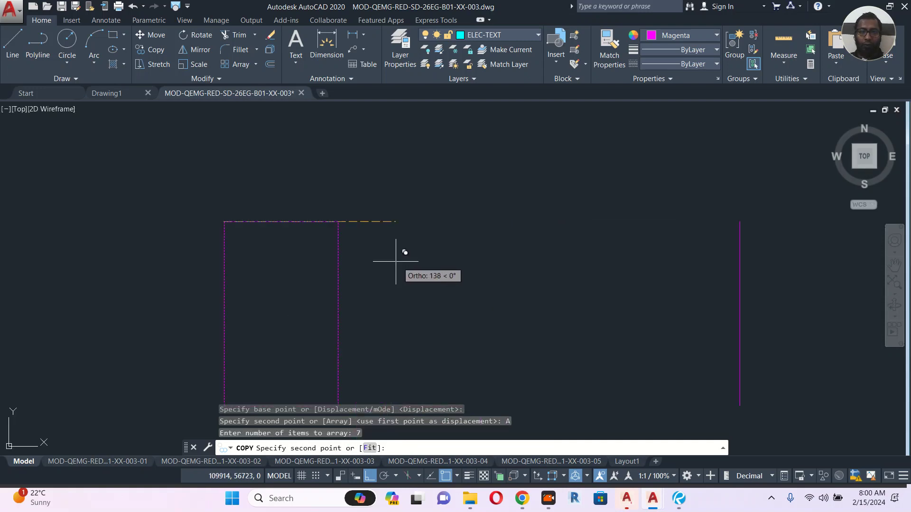
scroll(396, 261, up, 2)
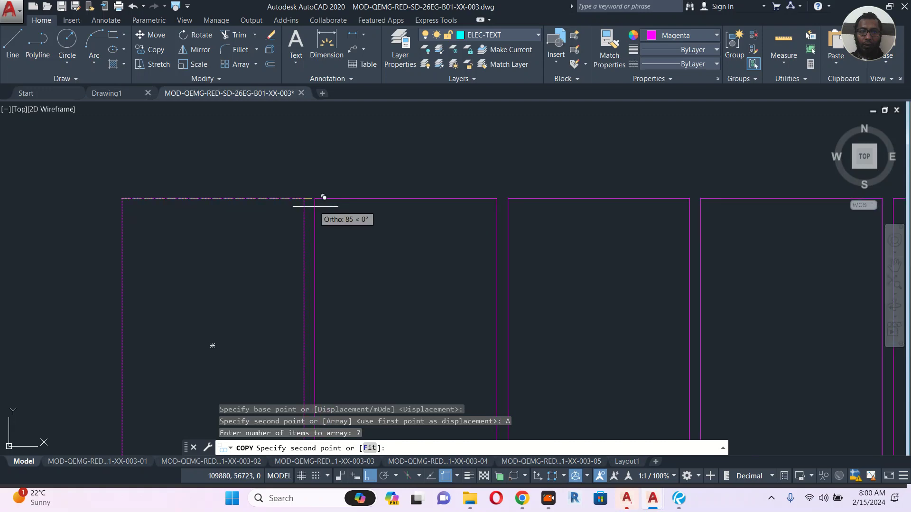
click(317, 197)
key(Escape)
scroll(325, 222, down, 6)
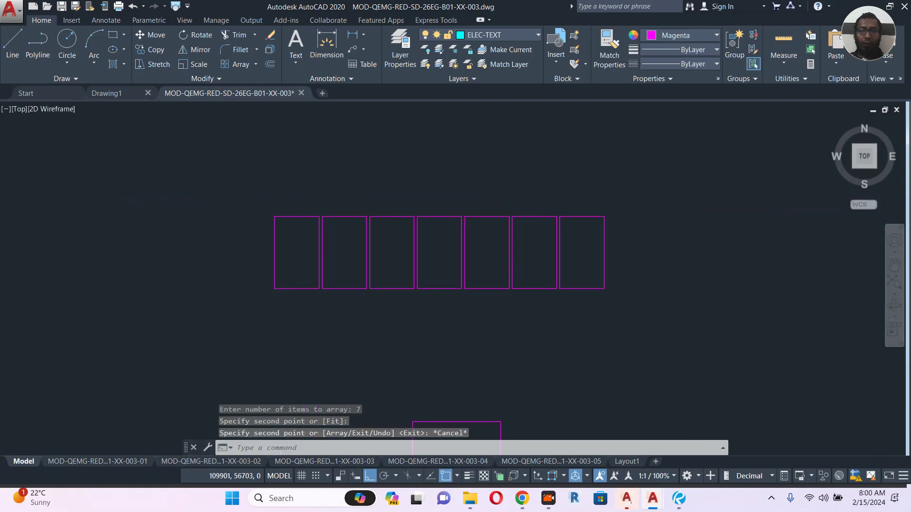
Move the 630A breaker rectangle slightly left so it is roughly centred beneath the row of seven breakers
scroll(373, 237, down, 4)
click(461, 309)
click(376, 375)
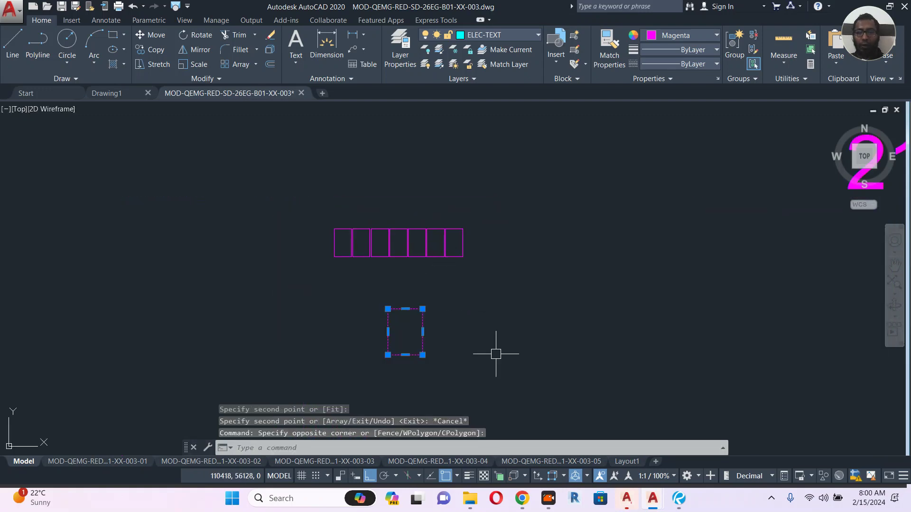
text(m)
key(Return)
click(512, 327)
click(502, 326)
Move the 630A breaker rectangle straight up a little, closer to the row of seven breakers
click(468, 294)
click(378, 354)
key(Return)
click(493, 333)
click(493, 323)
key(Escape)
Copy the whole row of seven breaker rectangles straight up to form a second row, leaving a wide gap between the rows
click(496, 209)
click(306, 260)
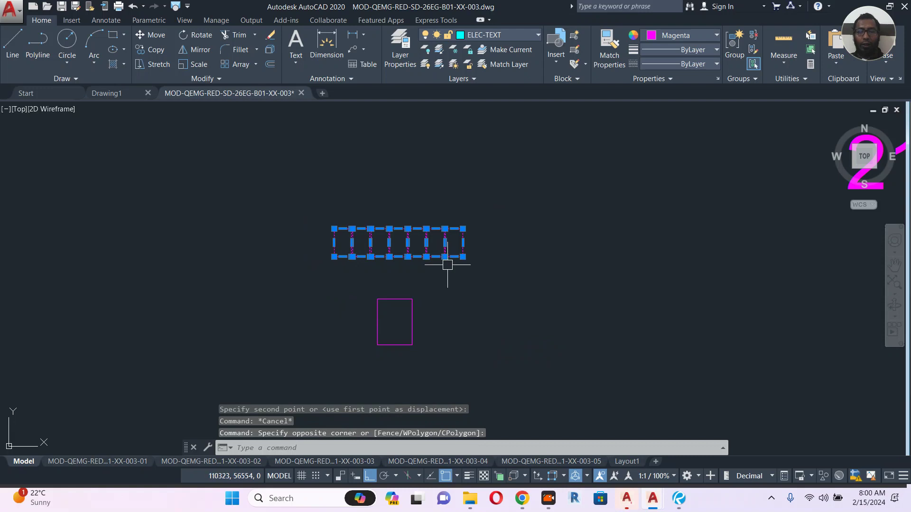
text(co)
key(Return)
click(506, 279)
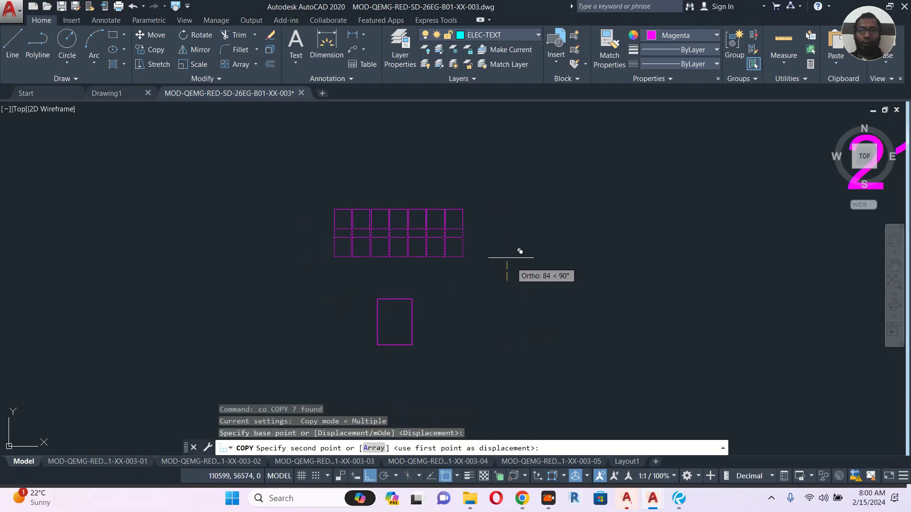
click(521, 188)
key(Escape)
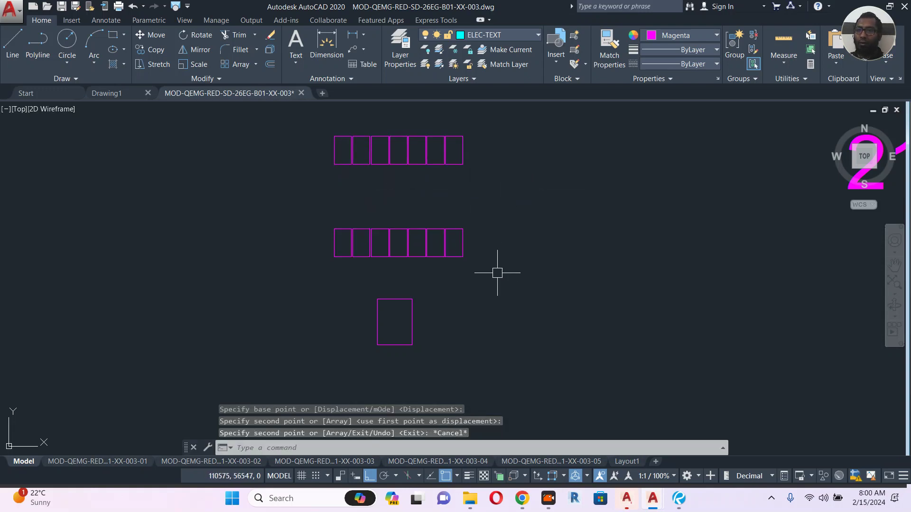
middle_drag(443, 302, 441, 318)
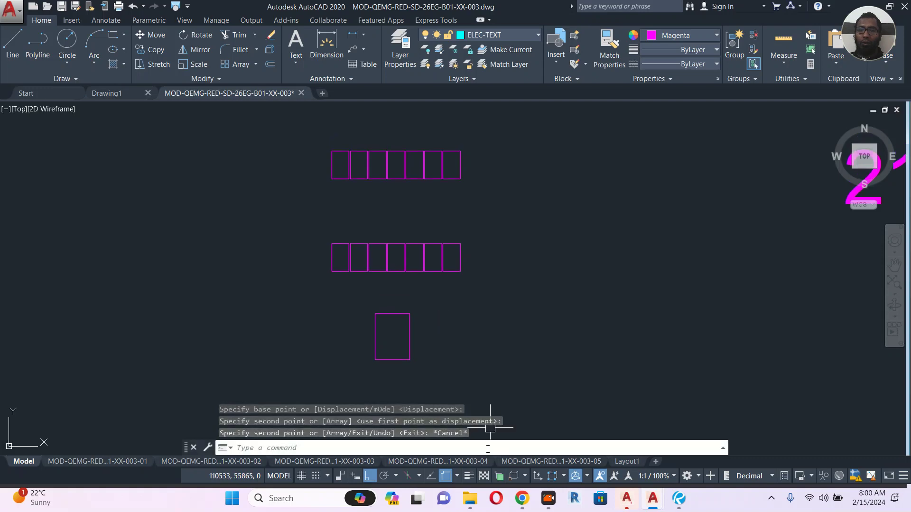